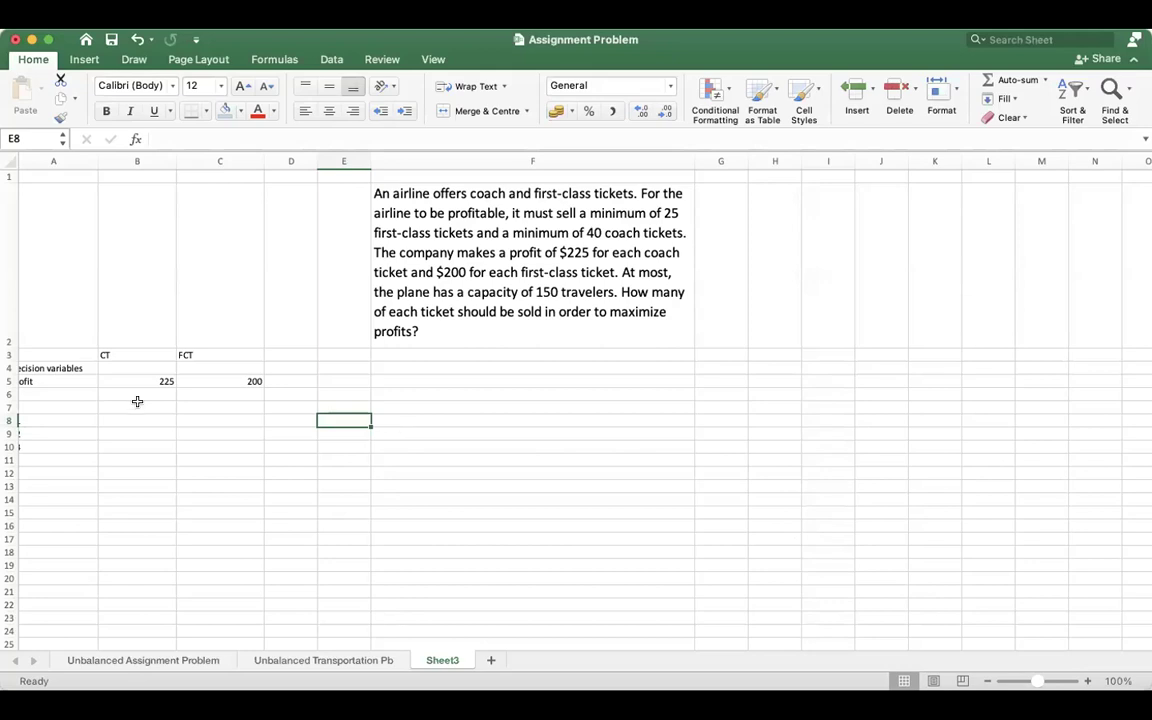
Enter 0 as the starting decision variable for both CT and FCT in B4 and C4.
scroll(40, 358, "down", 1)
scroll(40, 358, "left", 1)
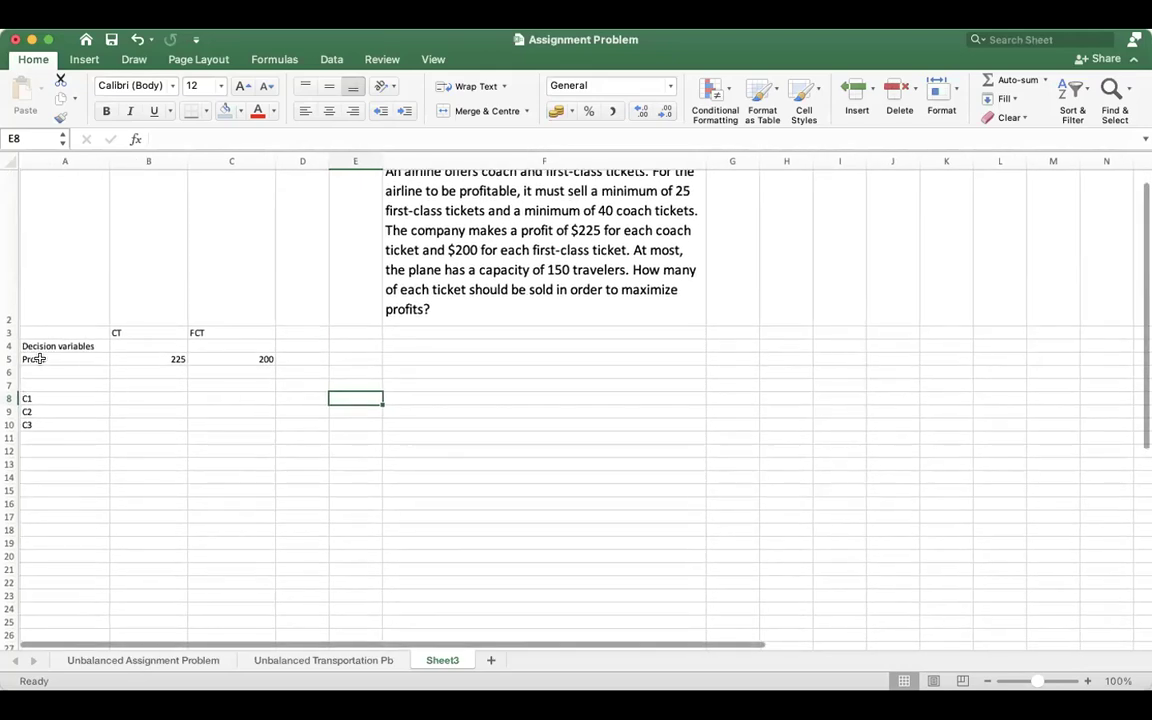
scroll(140, 341, "up", 1)
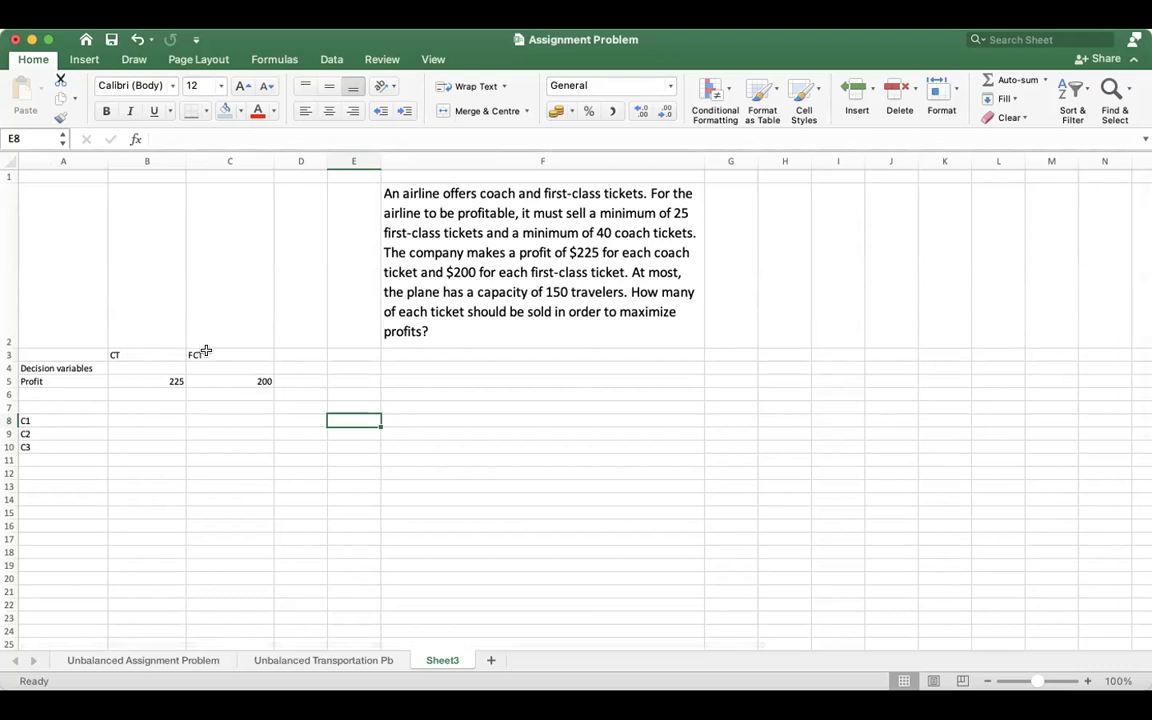
left_click(155, 368)
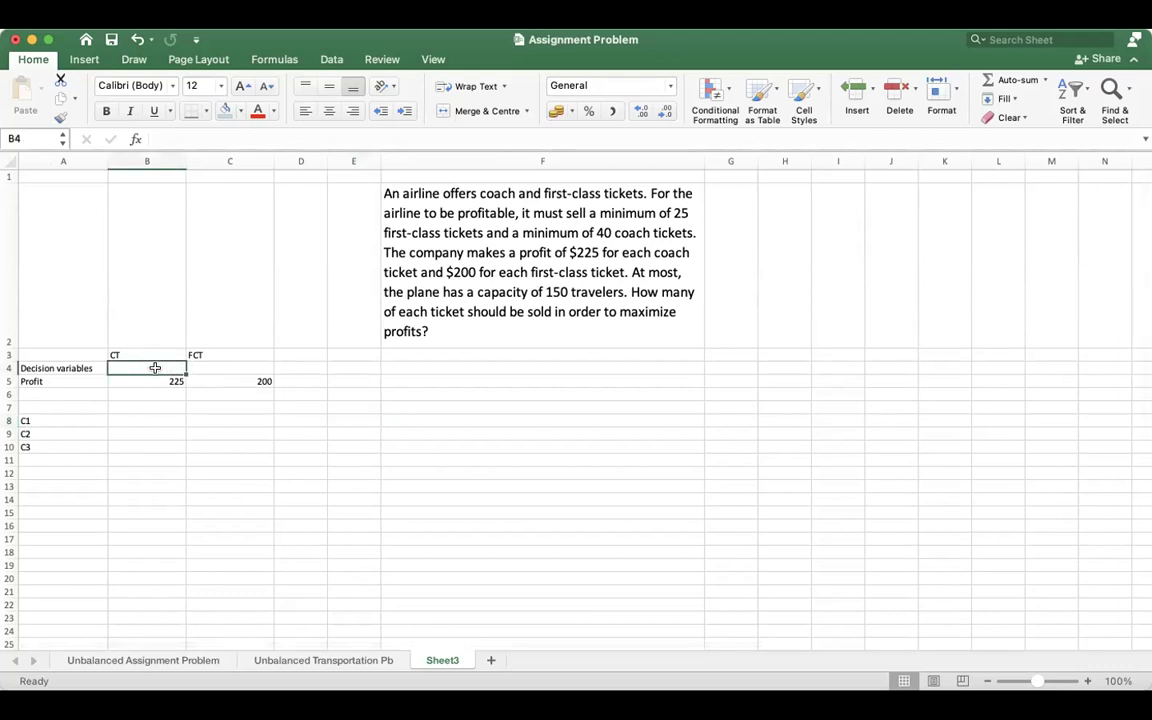
type("0")
key("Tab")
type("0")
key("Tab")
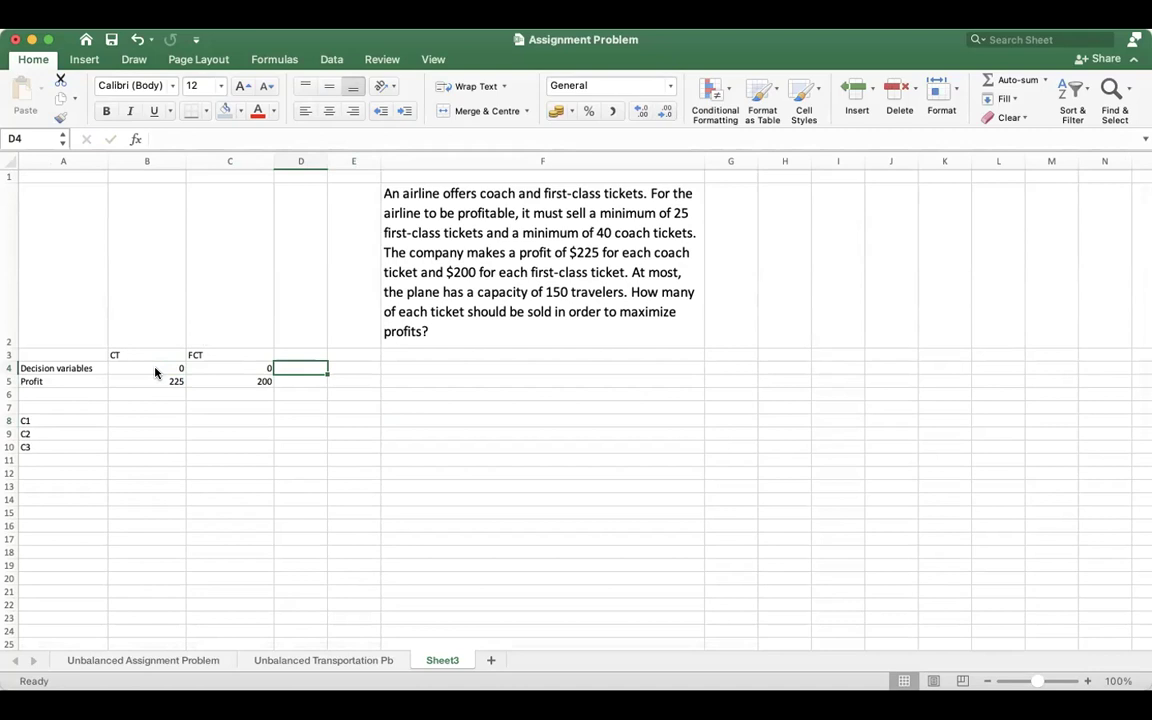
Fill in constraint C1 with coefficients 0 in B8 and 1 in C8, sign >= in E8, and limit 25 in F8.
left_click(161, 419)
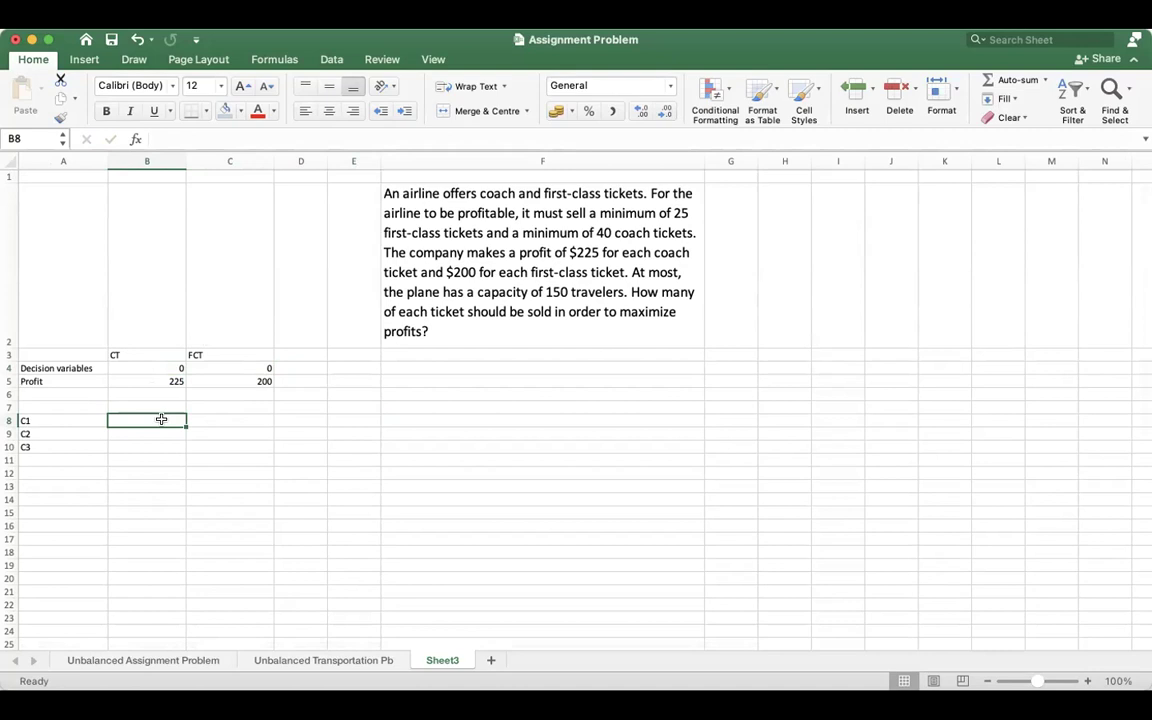
type("0")
key("Tab")
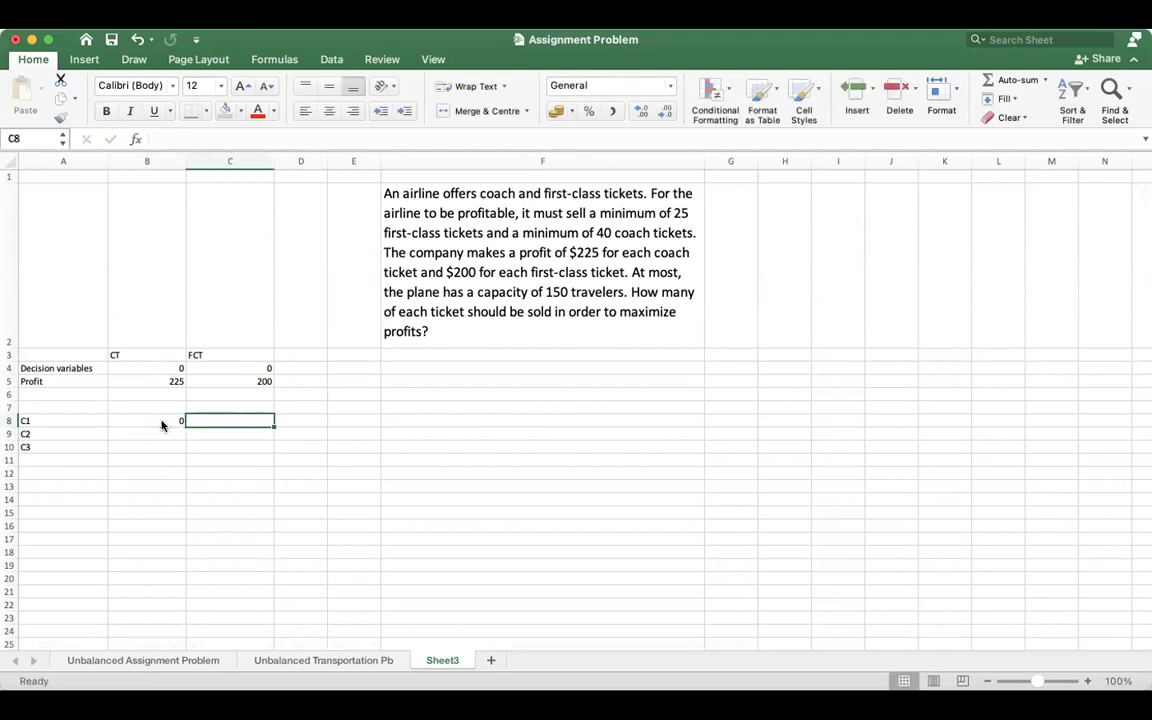
type("1")
key("Tab")
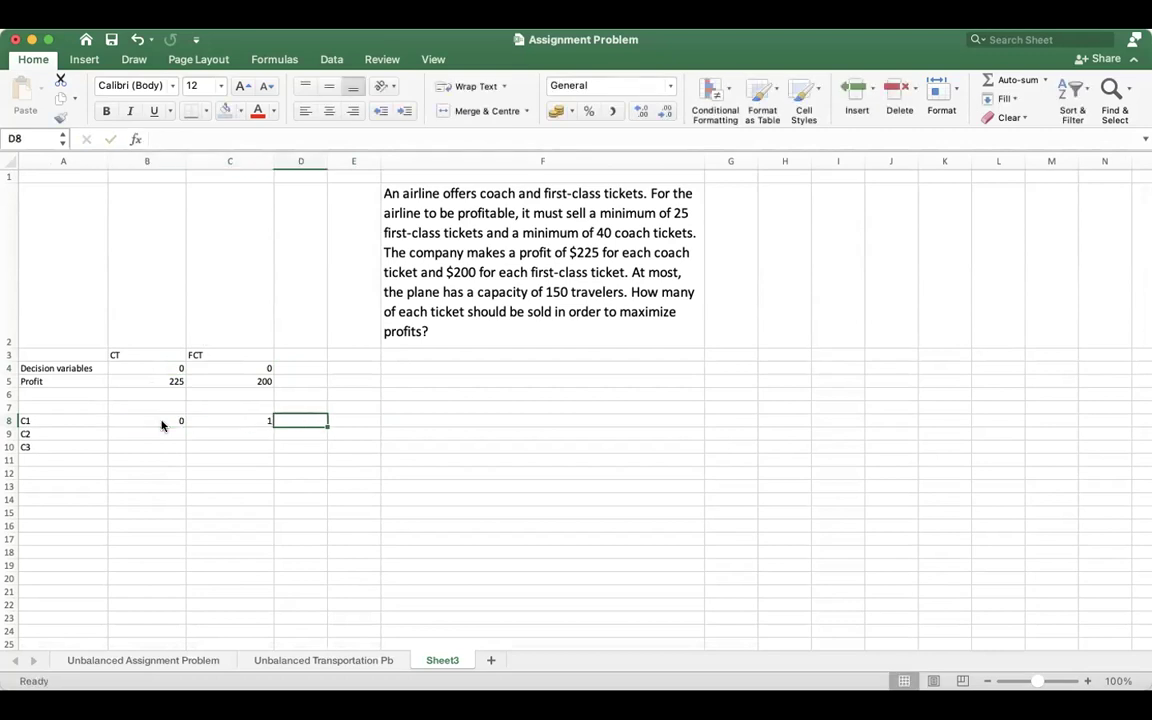
key("Tab")
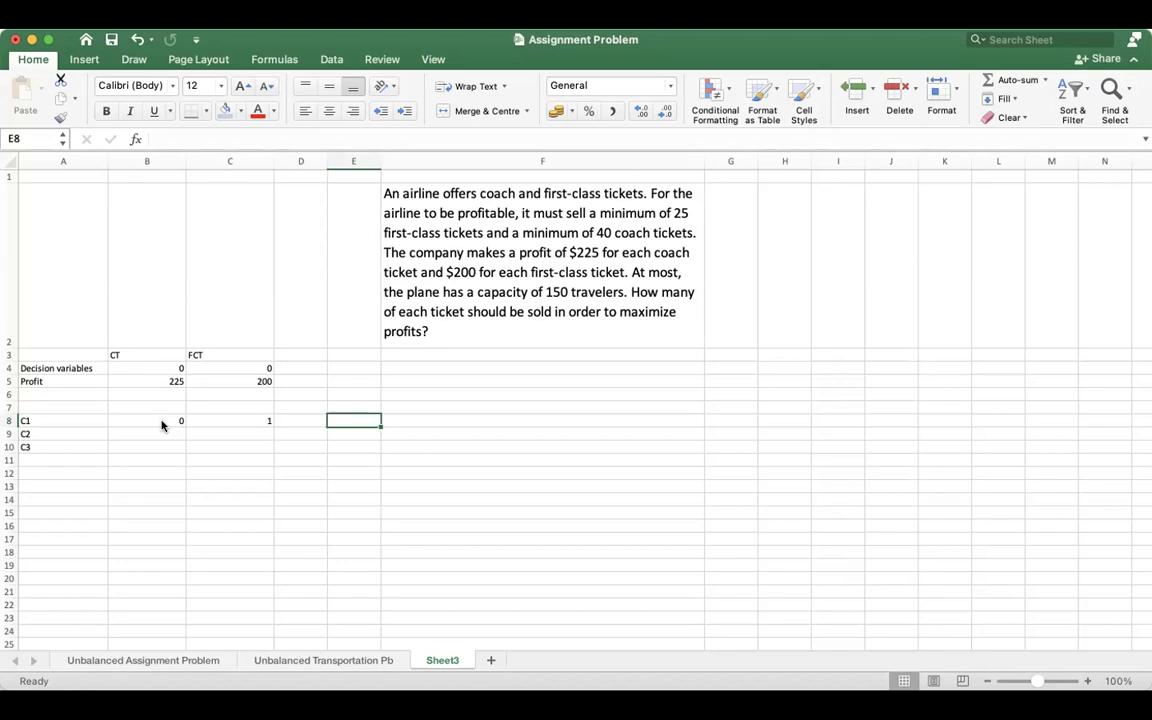
type(">=")
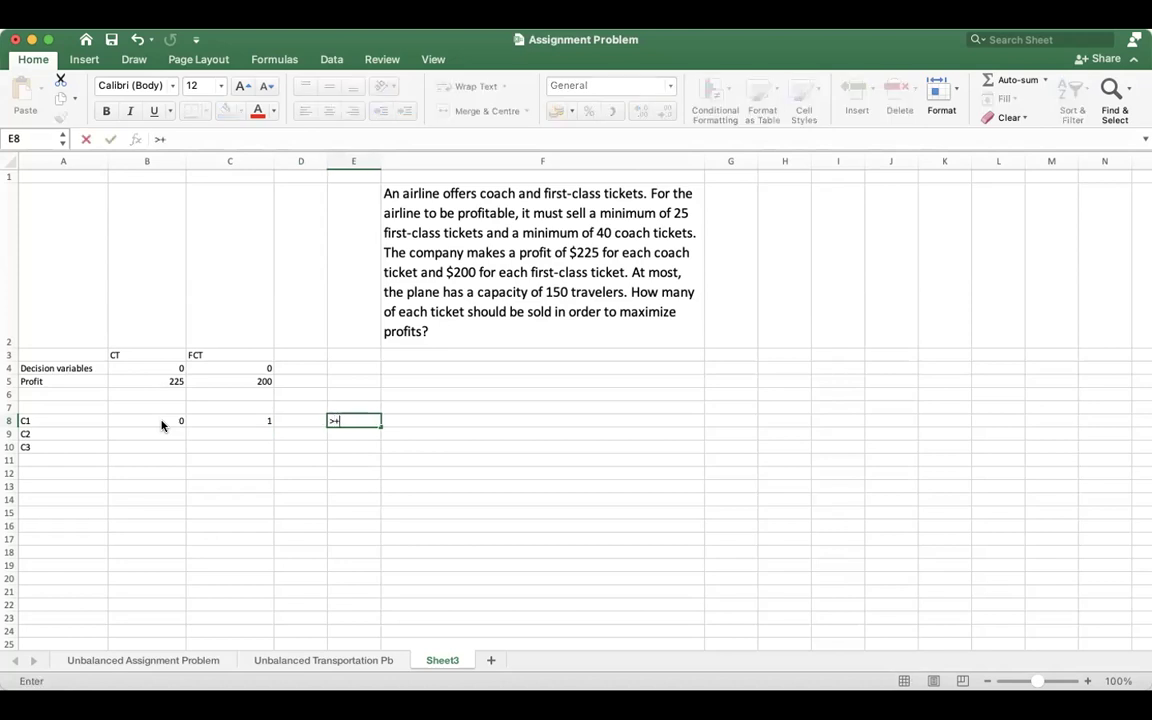
key("Tab")
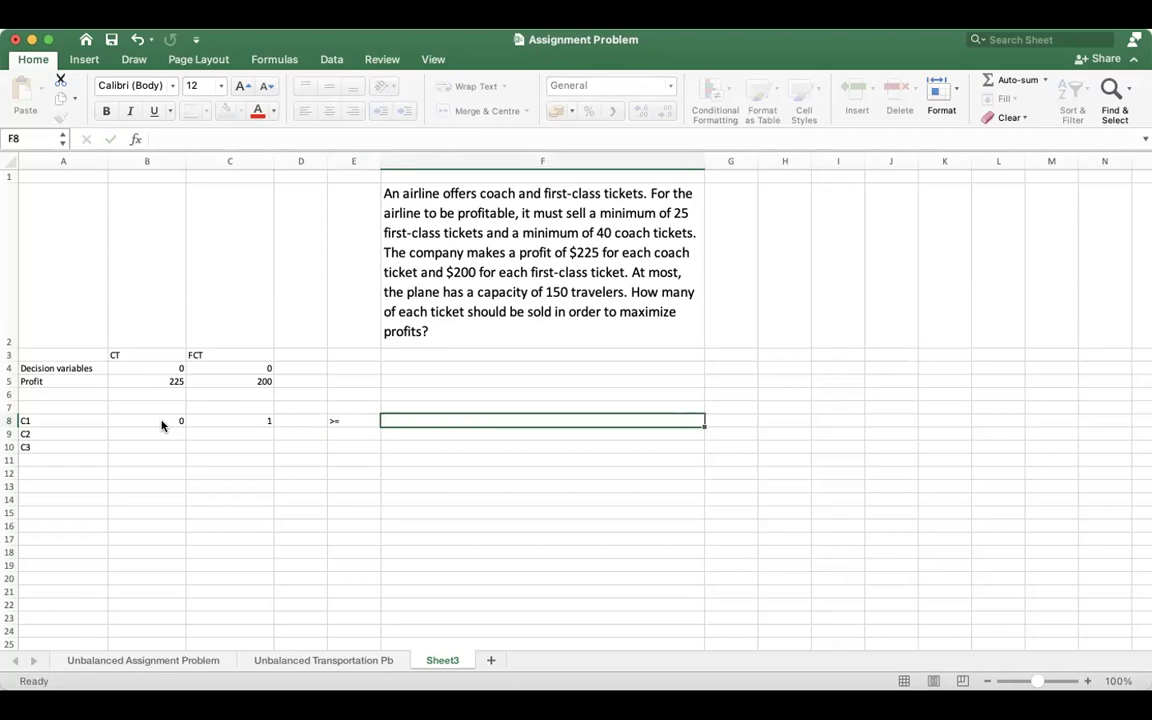
type("25")
Insert a new blank column before column E, which holds the constraint sign.
right_click(353, 165)
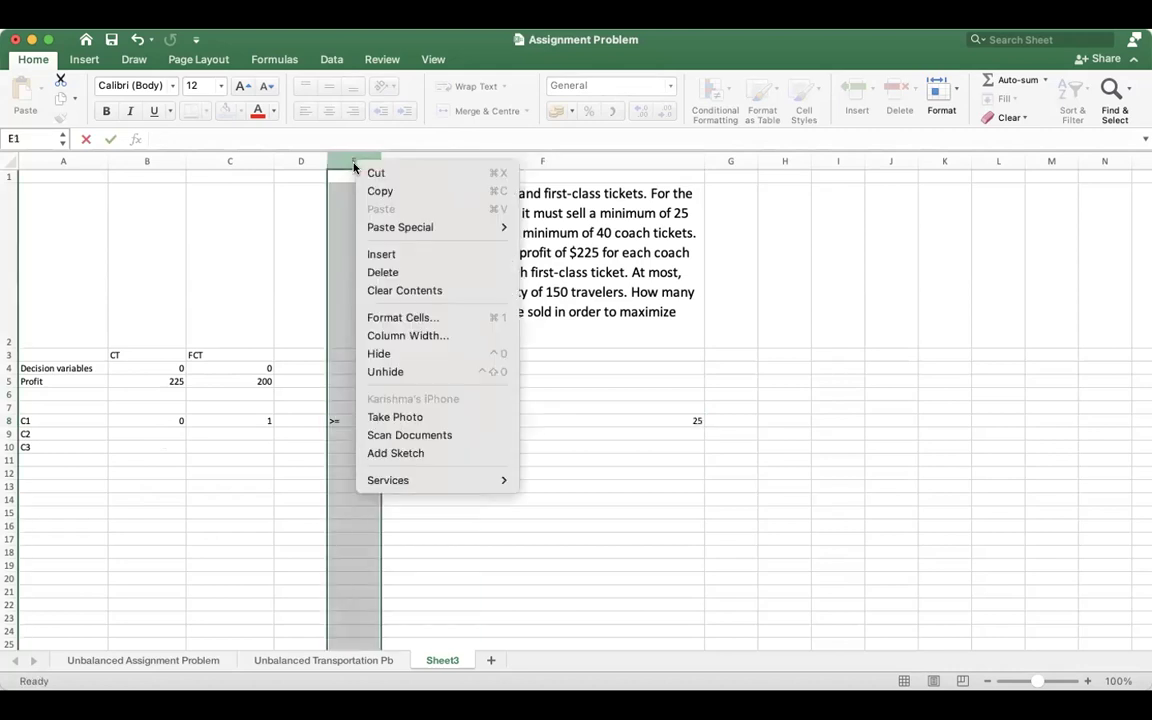
left_click(381, 253)
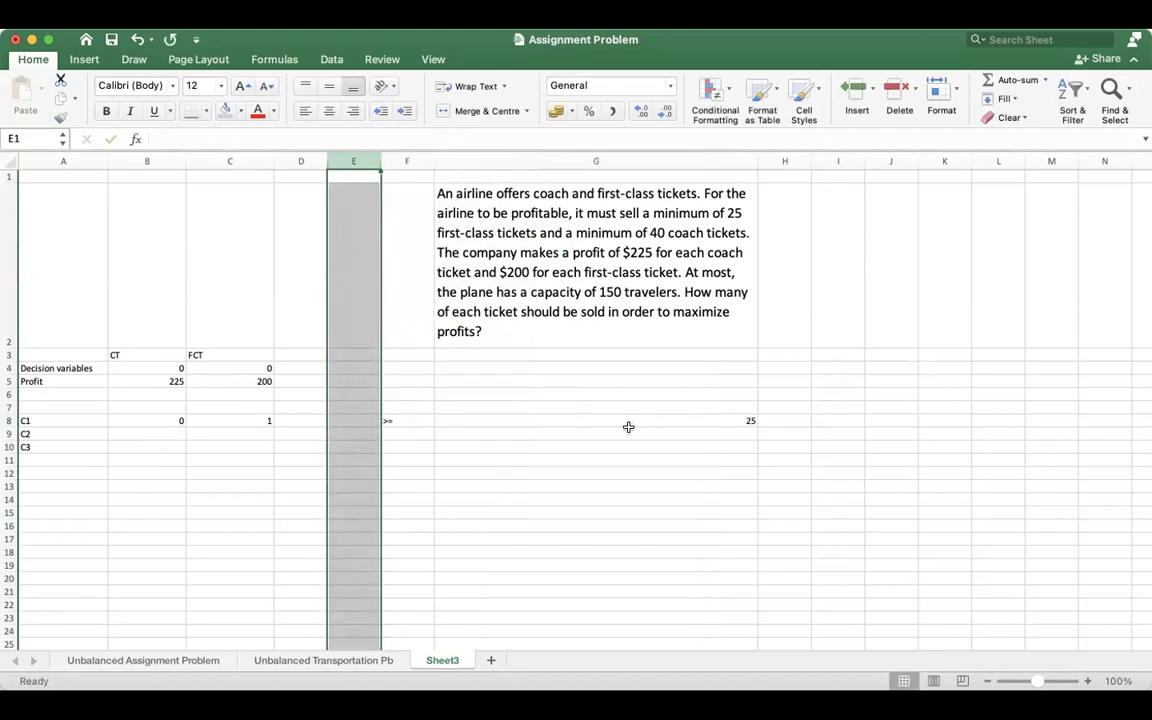
left_click(481, 433)
Move the C1 sign >= from F8 to E8 and the limit 25 from G8 to F8.
left_click(409, 419)
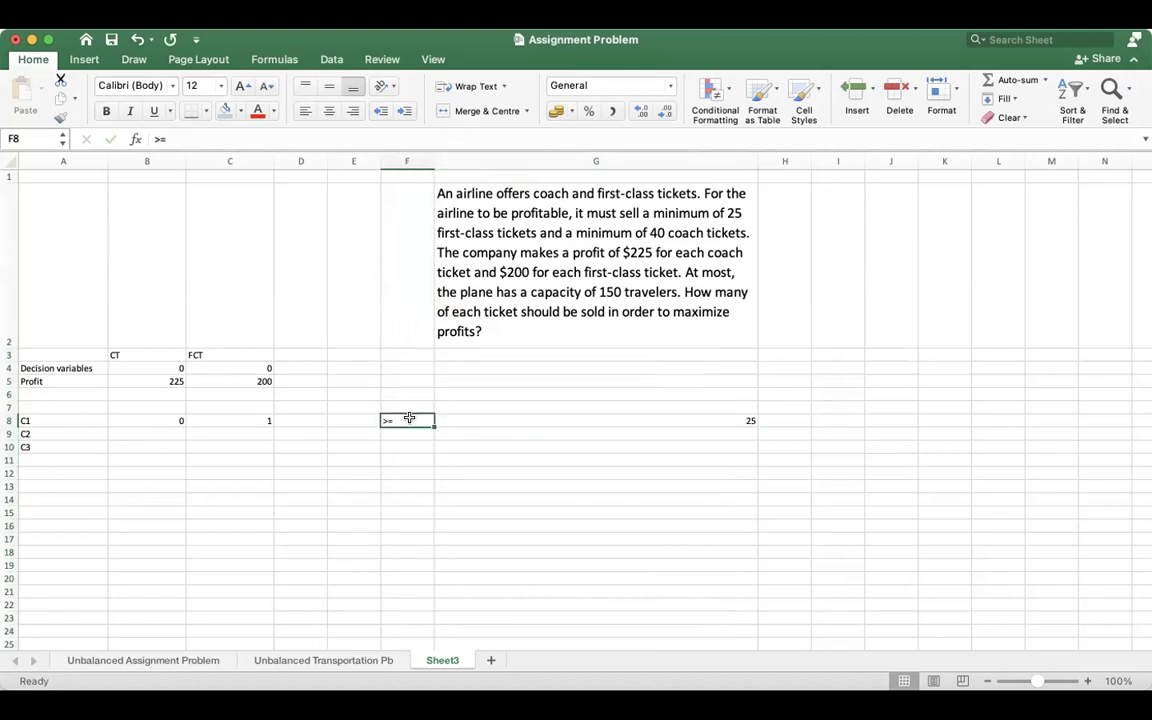
key("super+x")
left_click(339, 424)
key("Return")
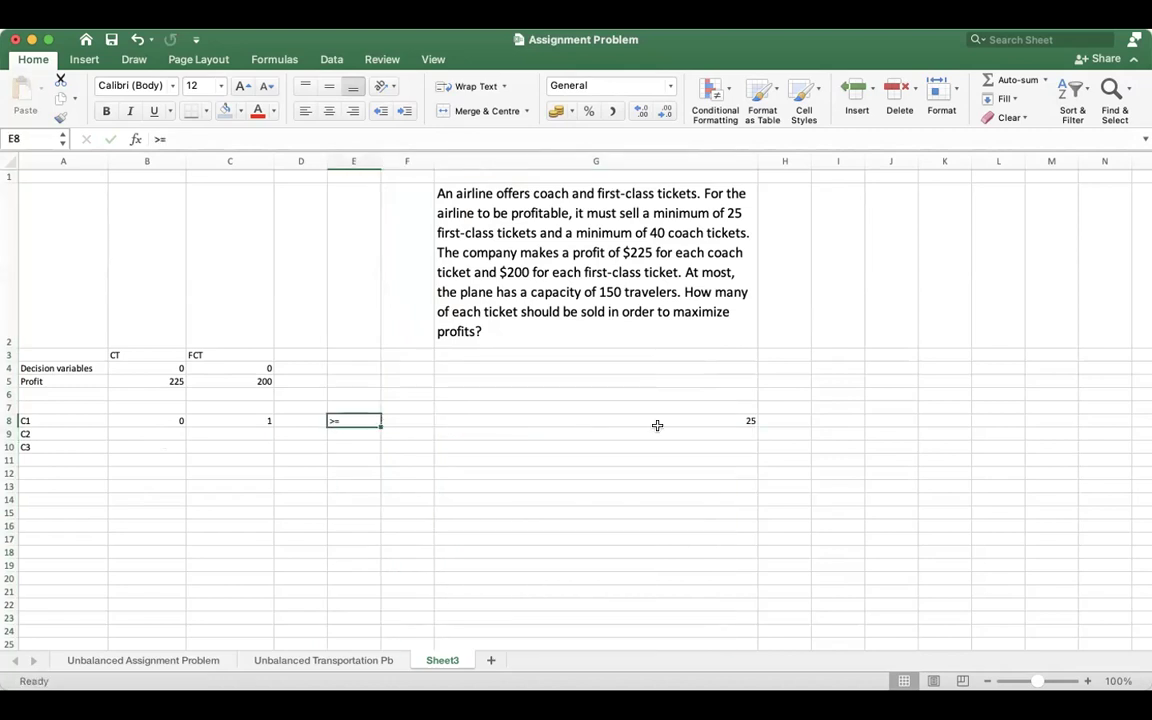
left_click(704, 422)
key("super+x")
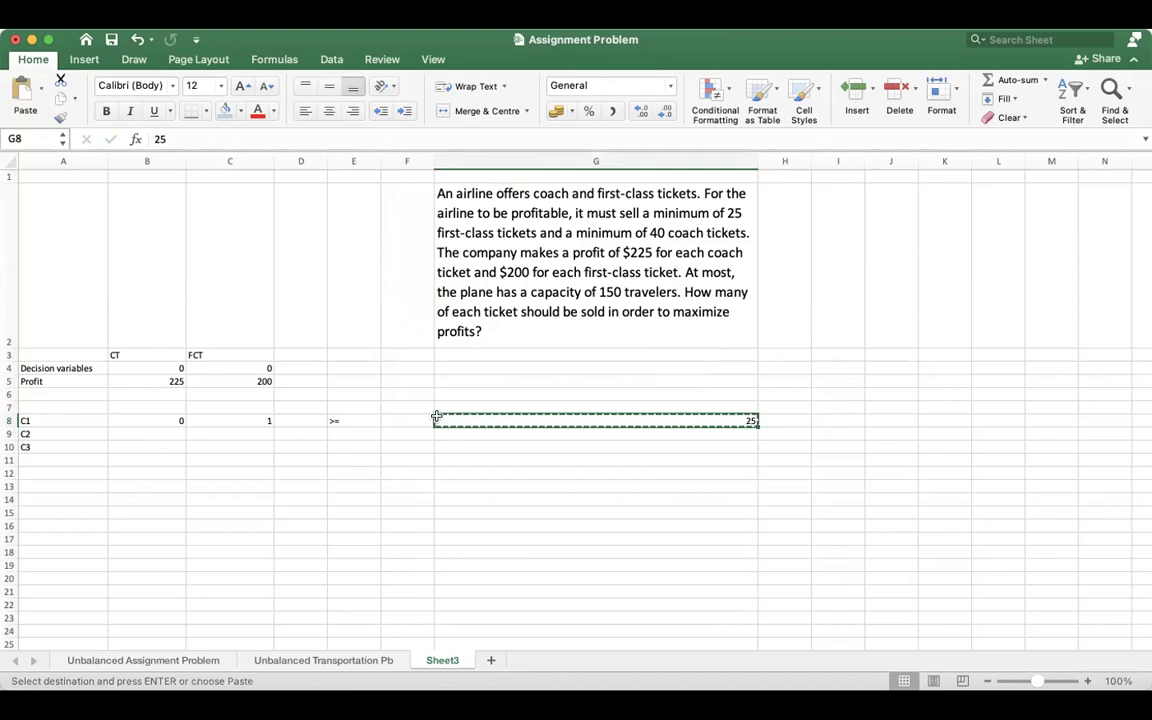
left_click(406, 421)
key("Return")
left_click(350, 471)
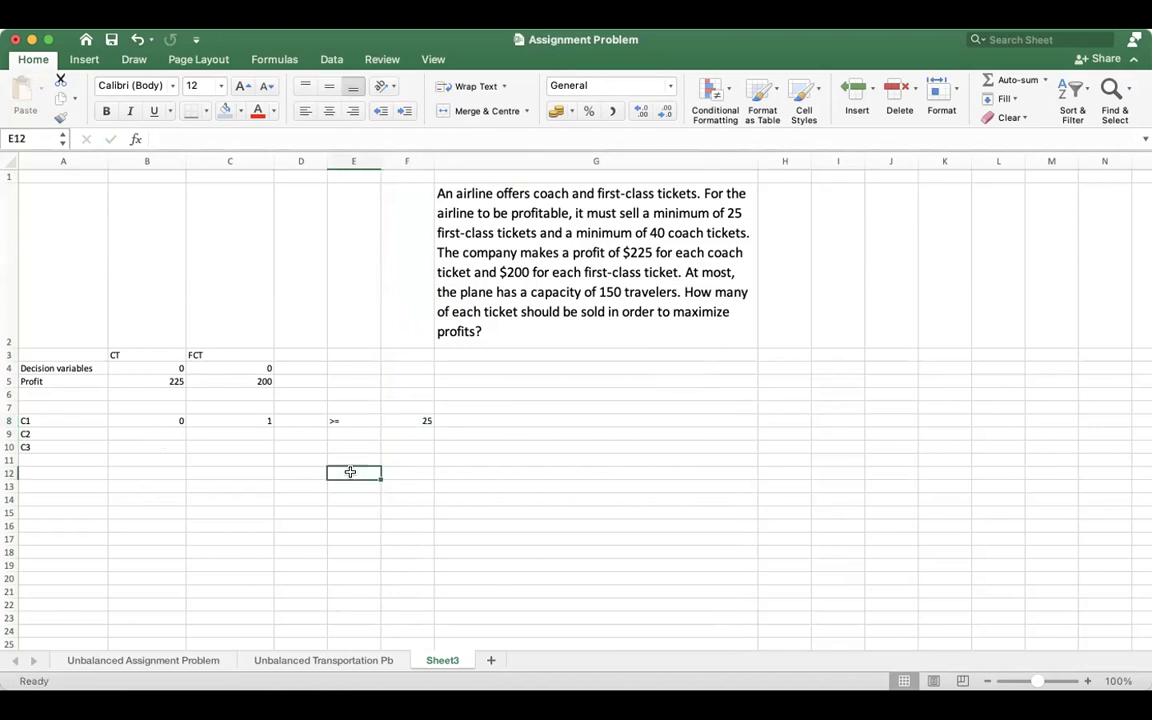
Enter constraint C2 with coefficients 1 for CT and 0 for FCT, and 40 as its limit in F9.
left_click(171, 432)
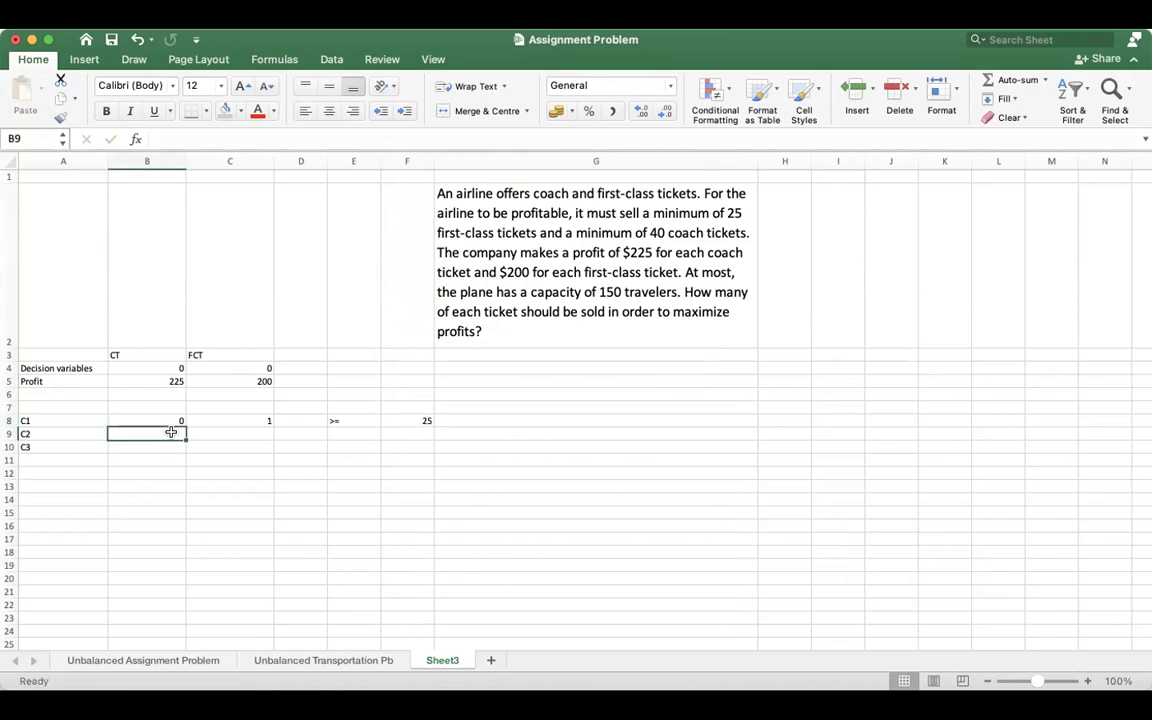
type("1")
key("Tab")
type("0")
key("Tab")
key("Tab")
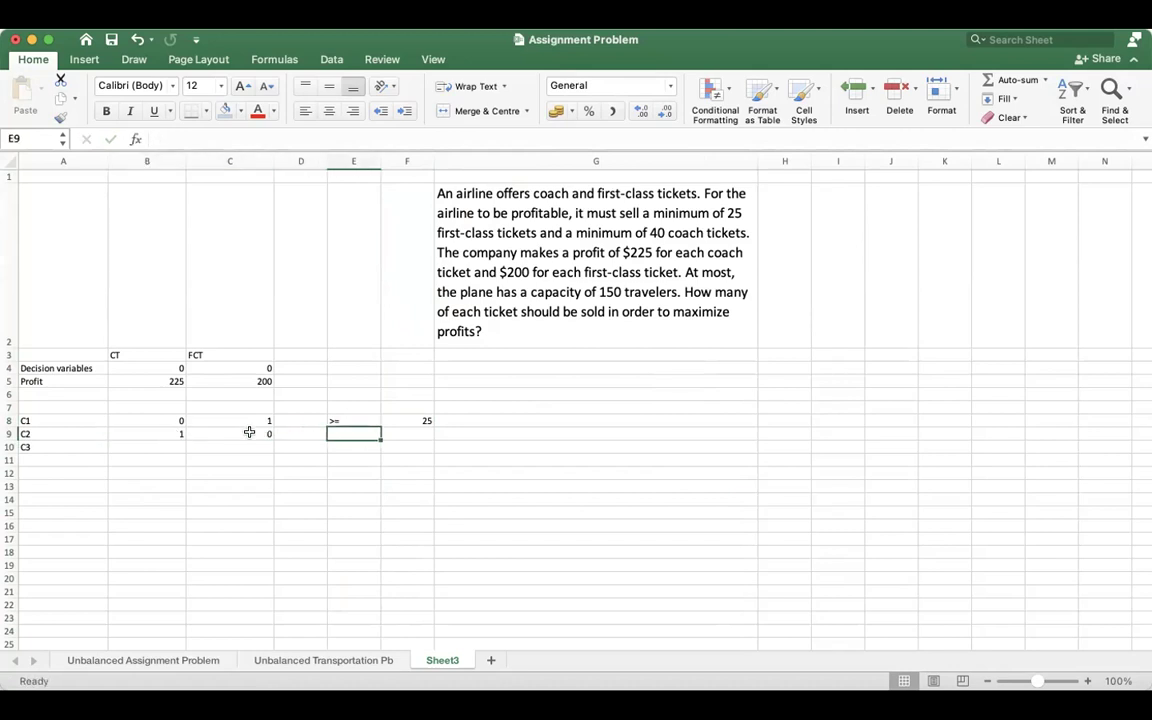
left_click(419, 432)
type("40")
Fill the >= sign from E8 down to the C2 row in E9.
double_click(353, 421)
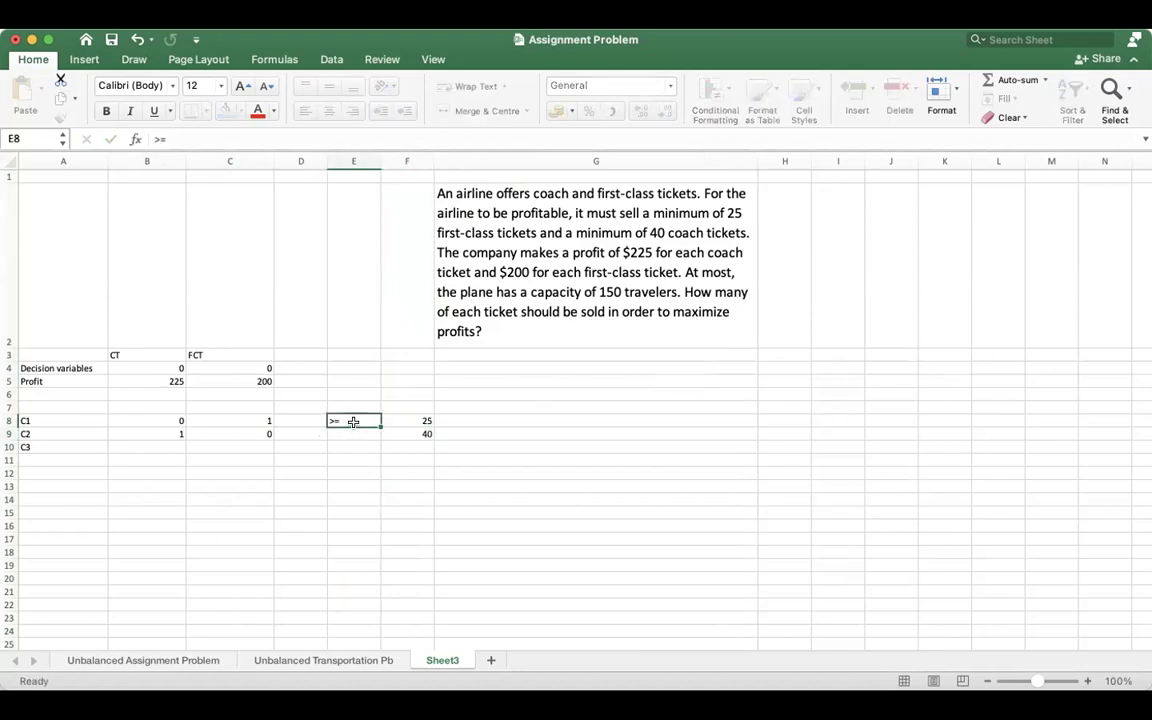
key("Escape")
left_click_drag(379, 426, 372, 438)
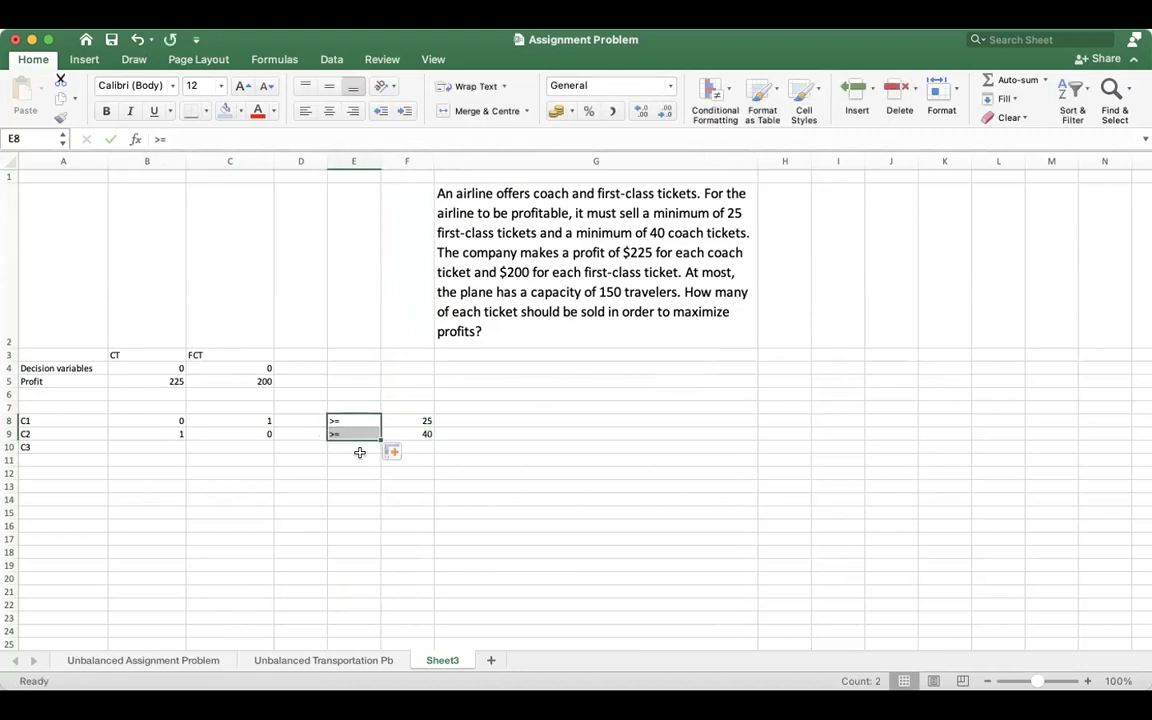
Enter coefficient 1 for both CT and FCT in the C3 constraint row.
left_click(173, 446)
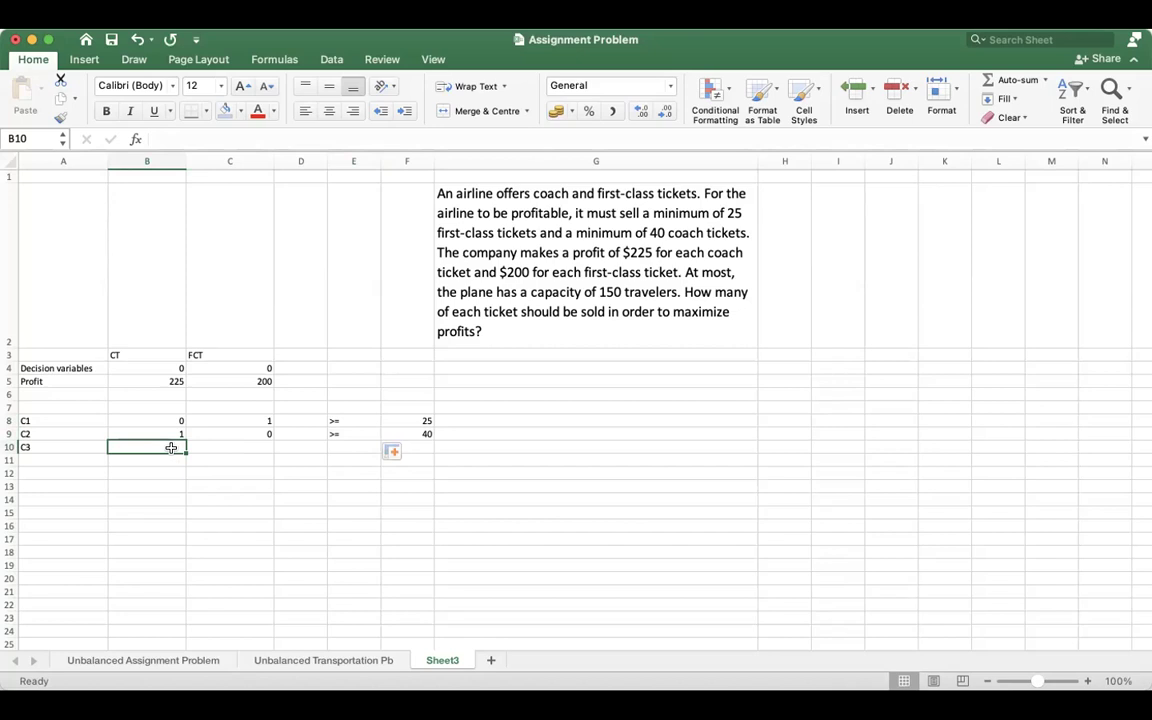
type("1")
key("Tab")
type("1")
key("Tab")
key("Tab")
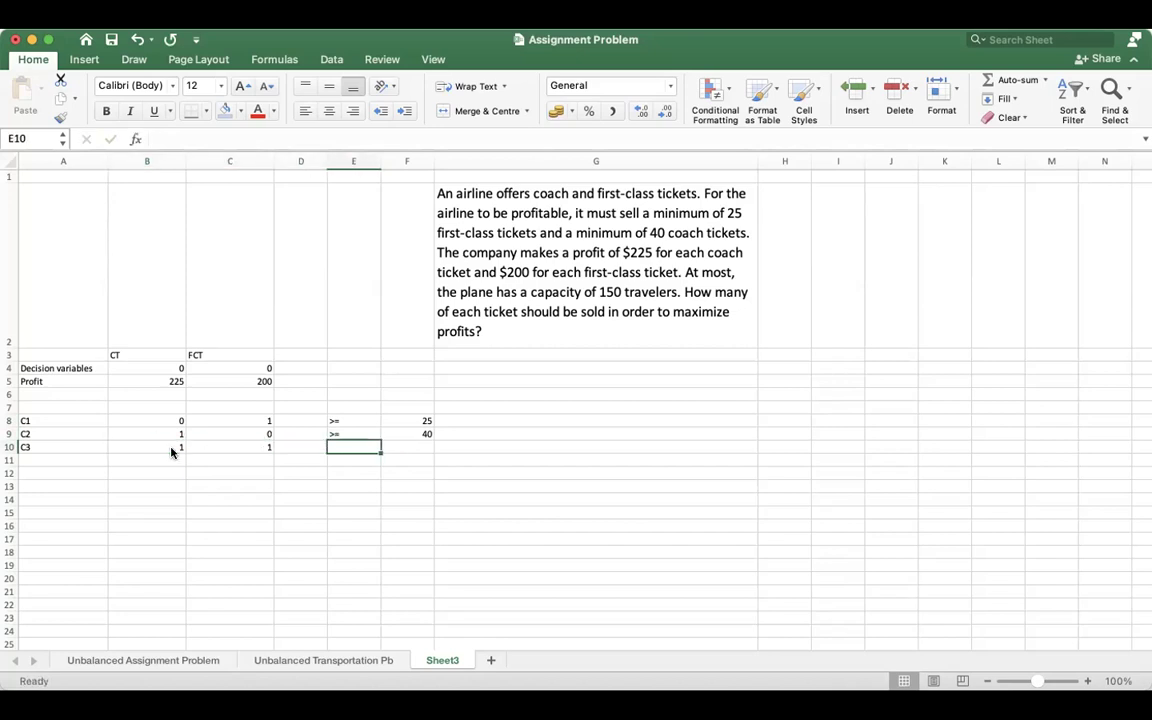
type("=")
key("Right")
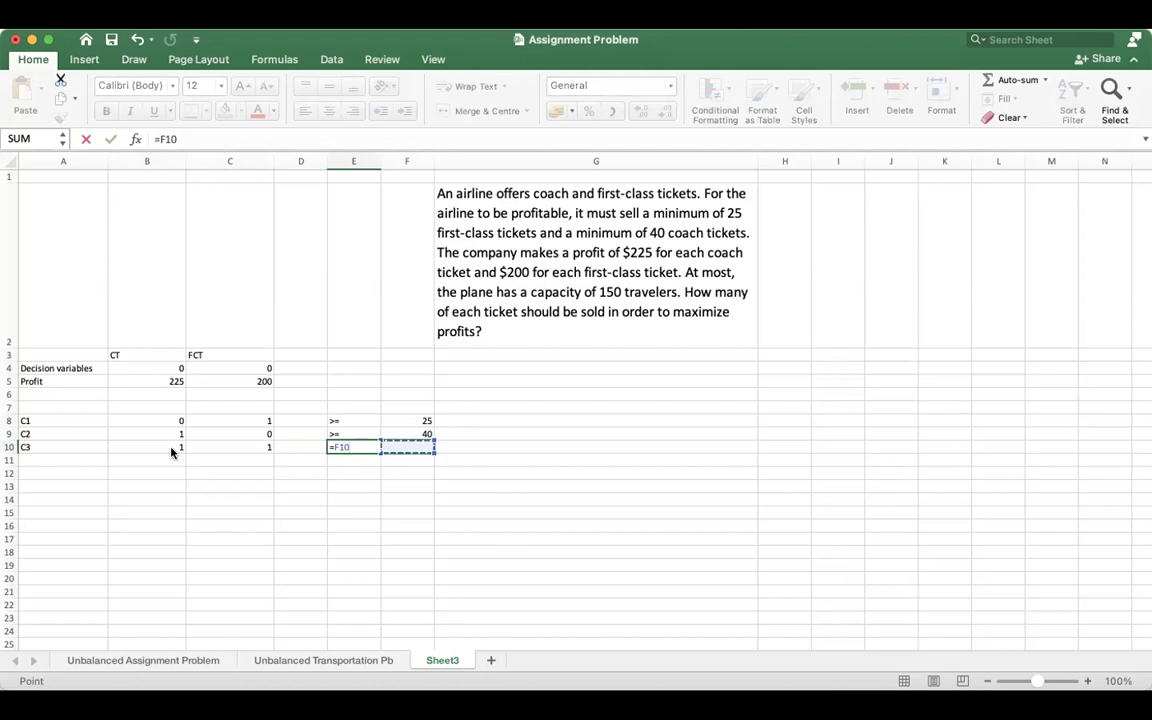
key("BackSpace")
key("BackSpace")
key("BackSpace")
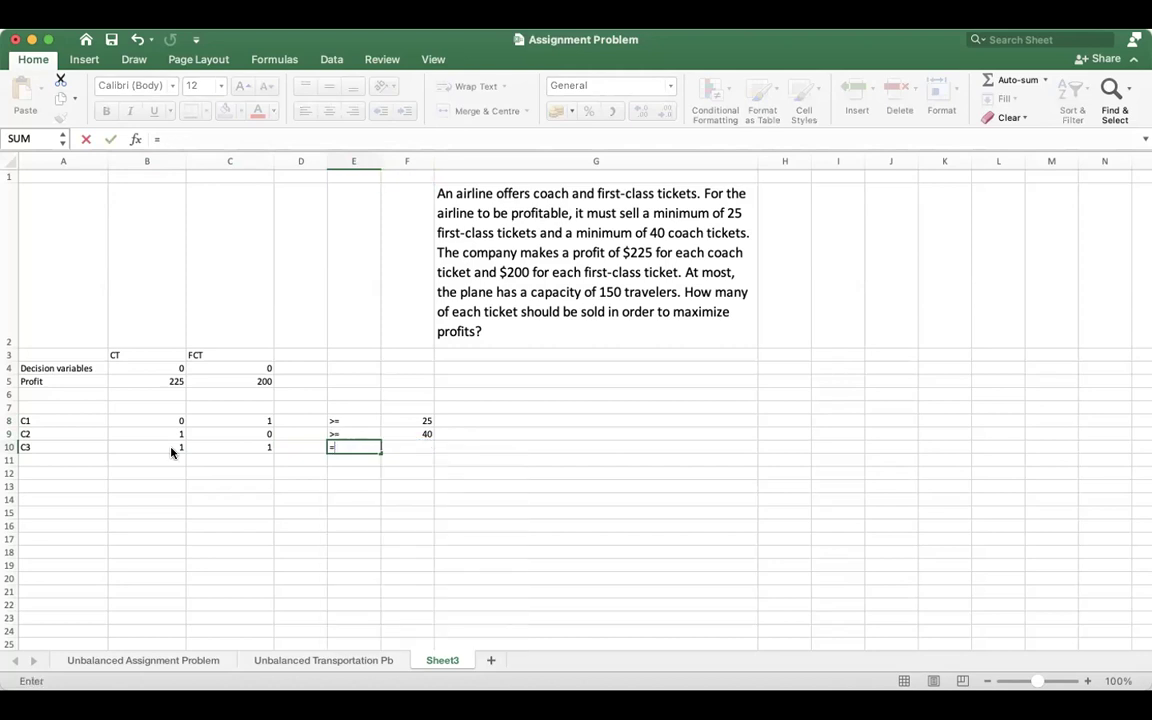
key("Right")
key("BackSpace")
key("BackSpace")
key("Escape")
Complete constraint C3 with a text equals sign, preceded by a space, in E10 and limit 150 in F10.
type("=")
key("Tab")
type("15")
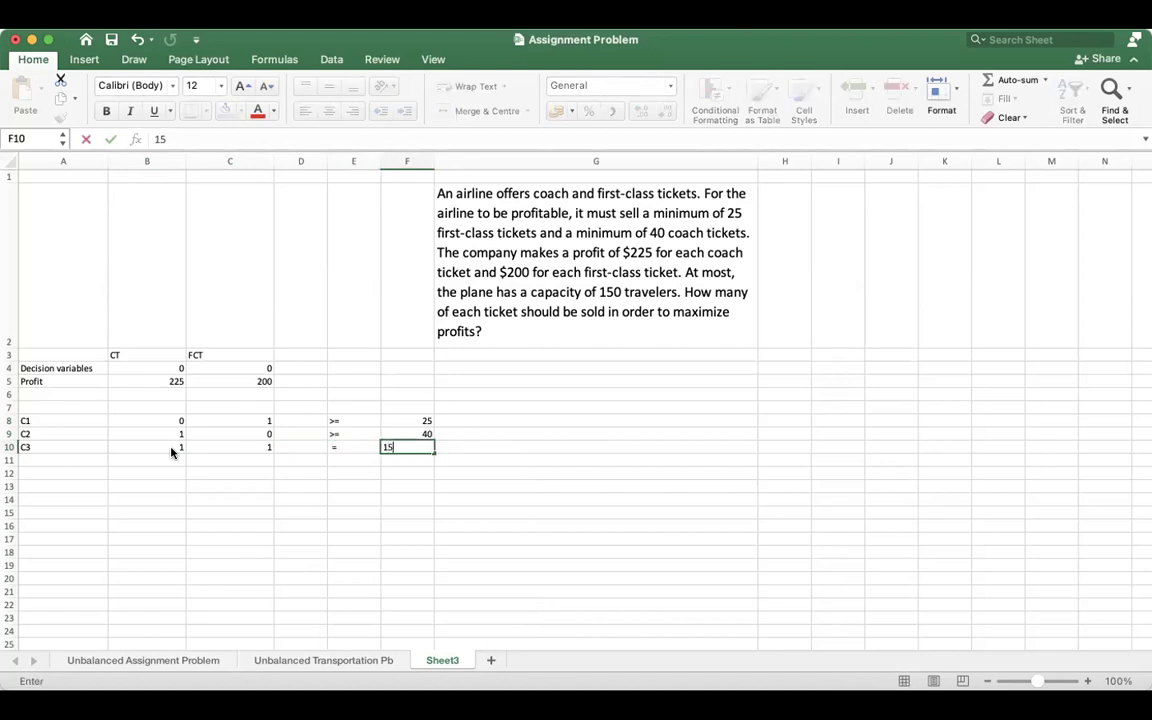
type("0")
left_click(141, 499)
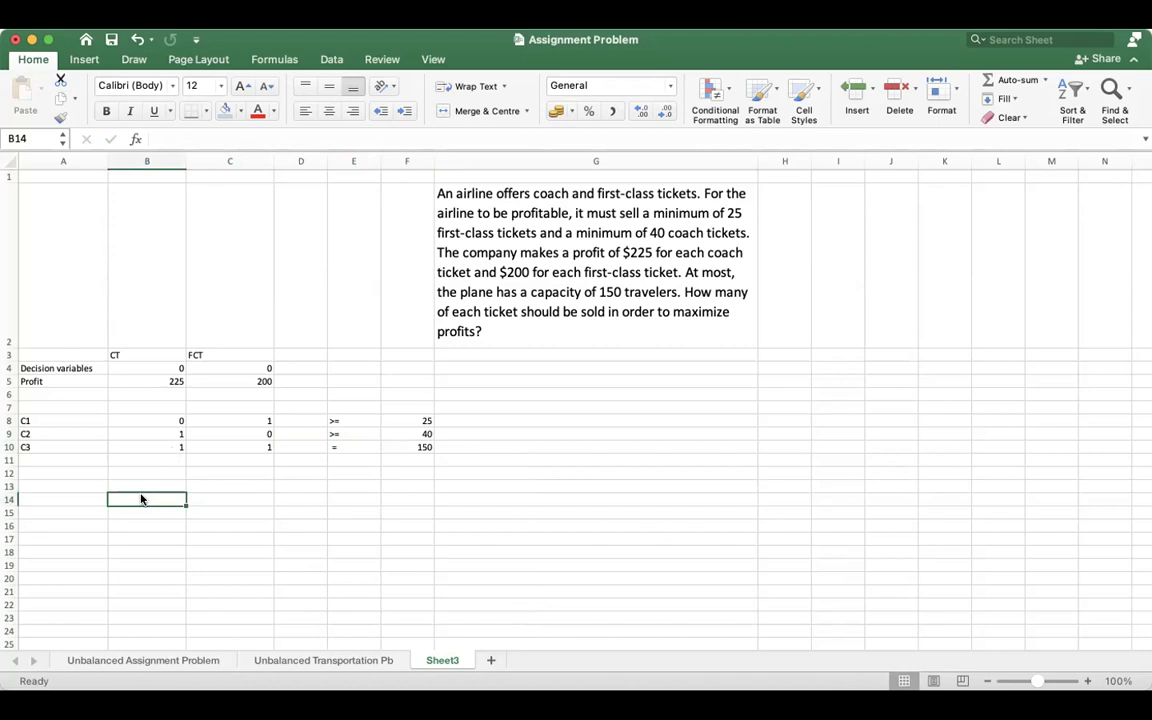
Calculate total profit in D5 with =SUMPRODUCT($B$4:$C$4,B5:C5), keeping the decision variable range absolute.
left_click(302, 381)
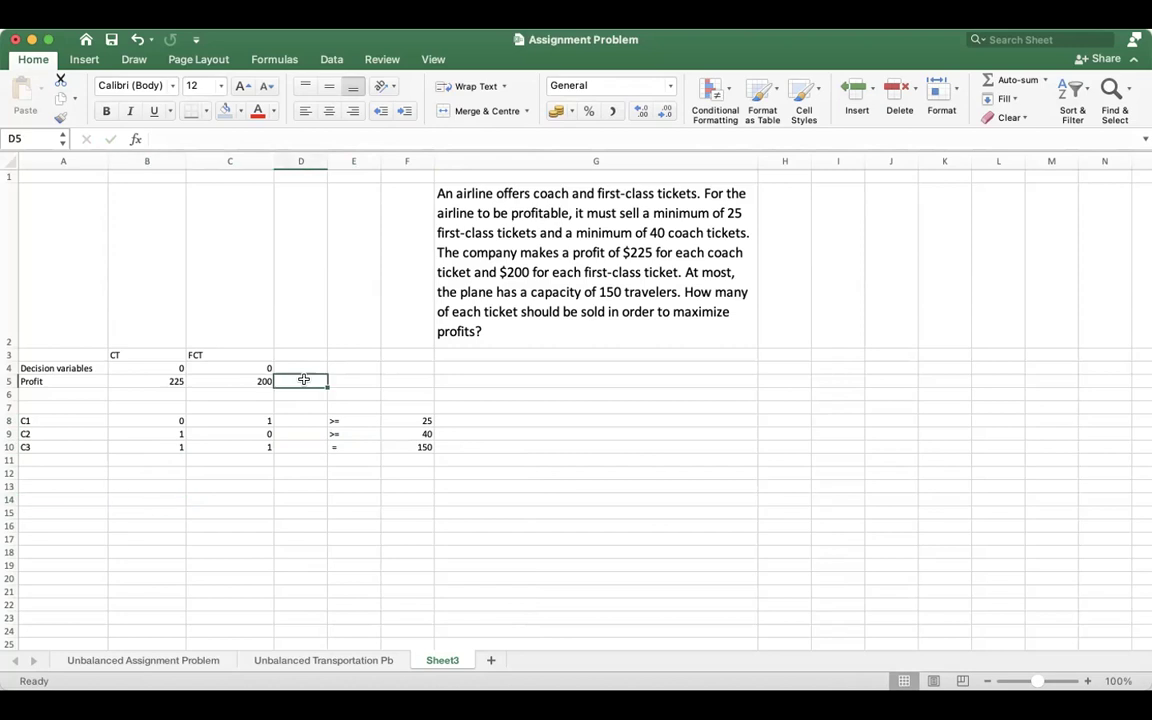
type("=sum")
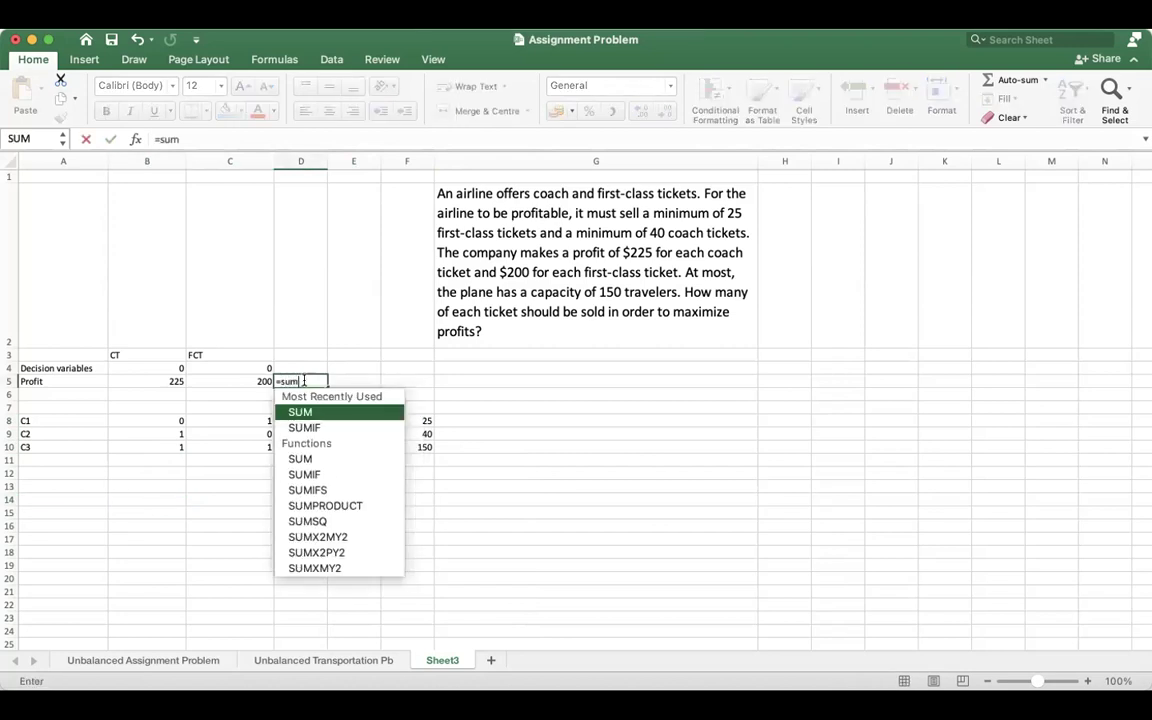
double_click(339, 505)
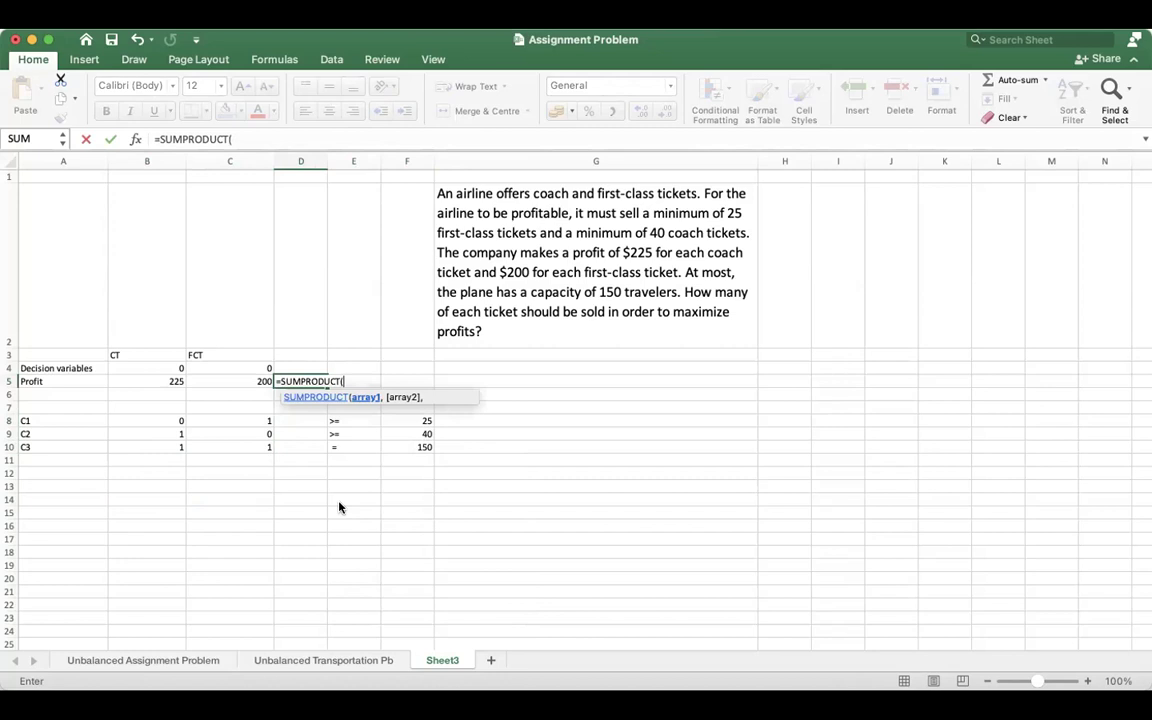
left_click_drag(172, 368, 215, 366)
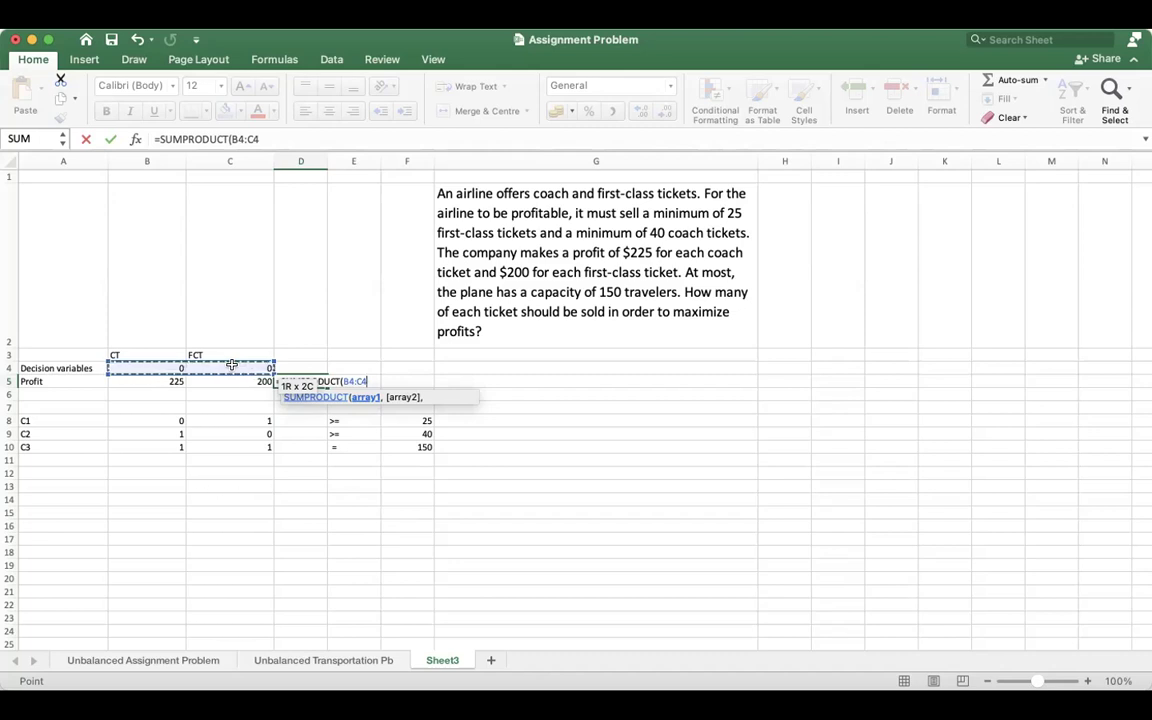
key("F4")
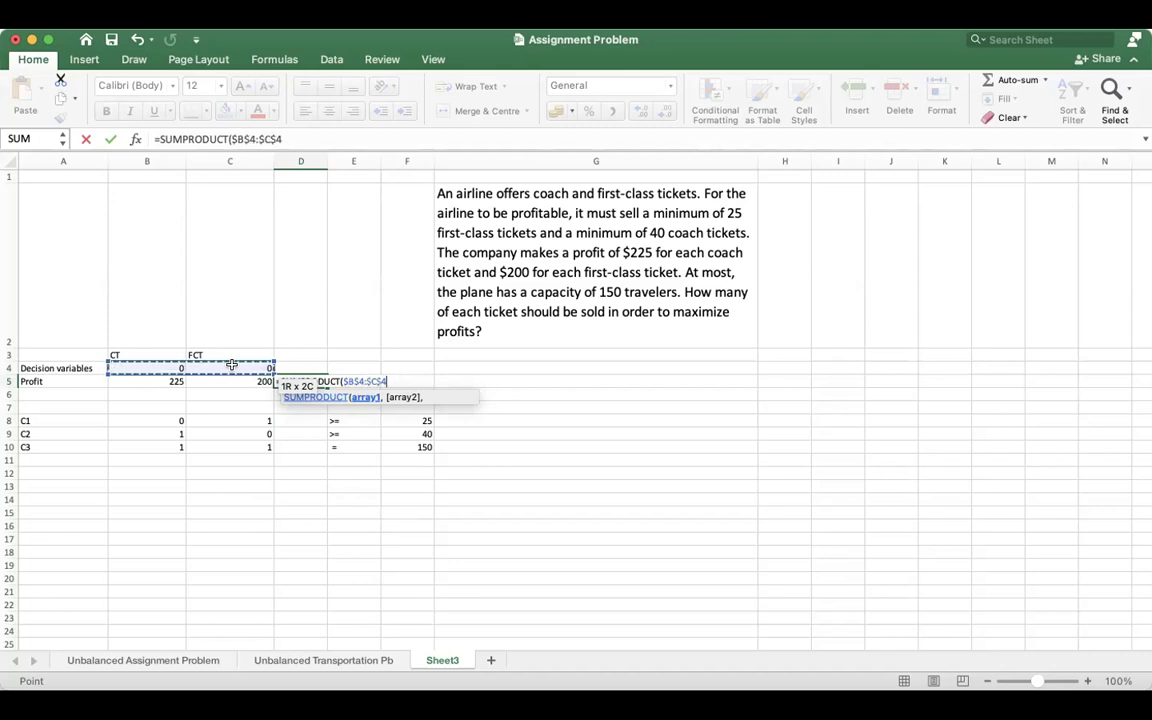
type(",")
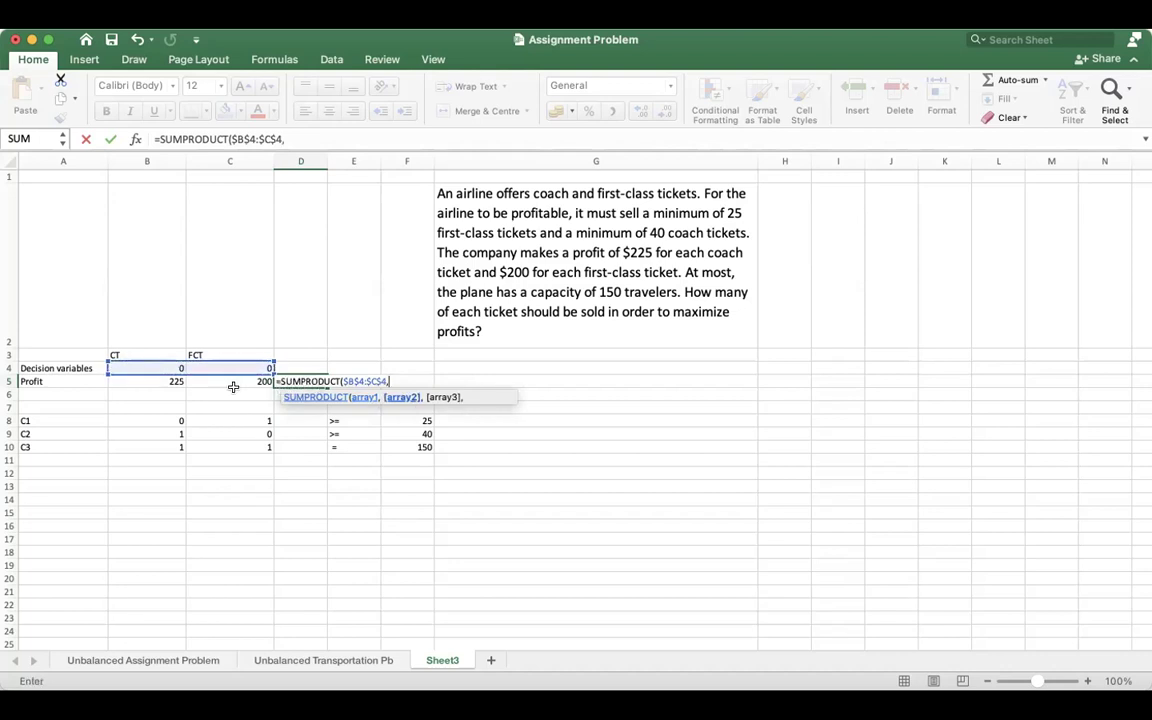
left_click_drag(177, 382, 230, 381)
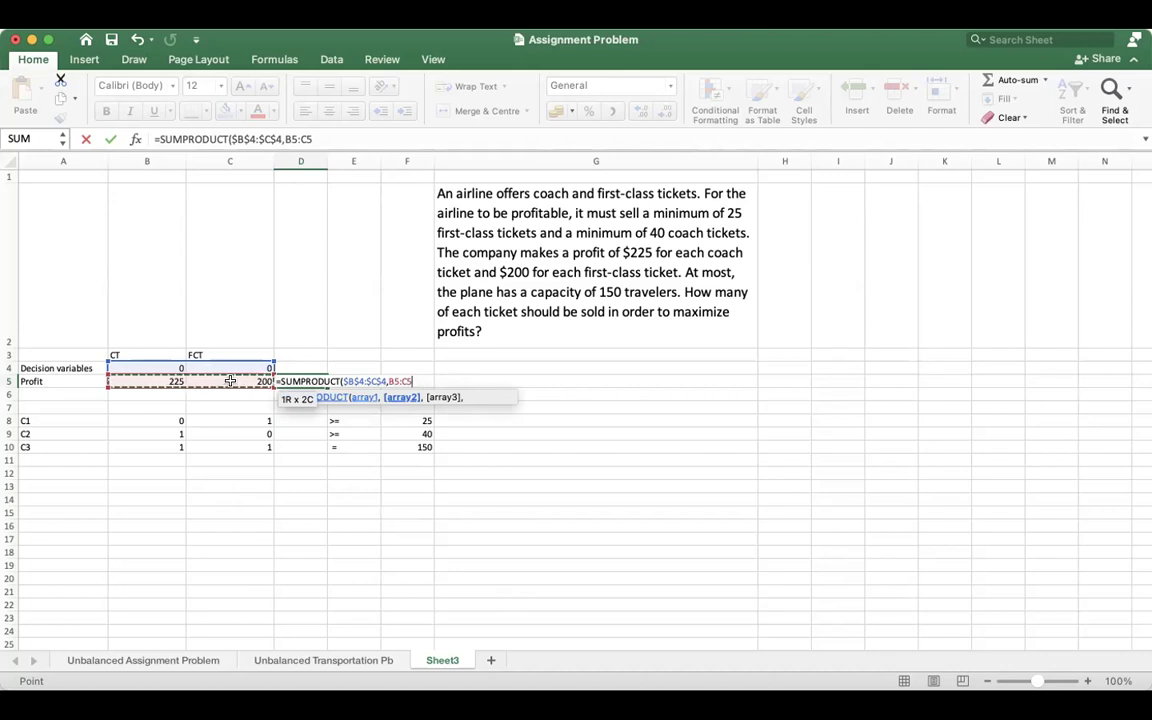
type(")")
key("Return")
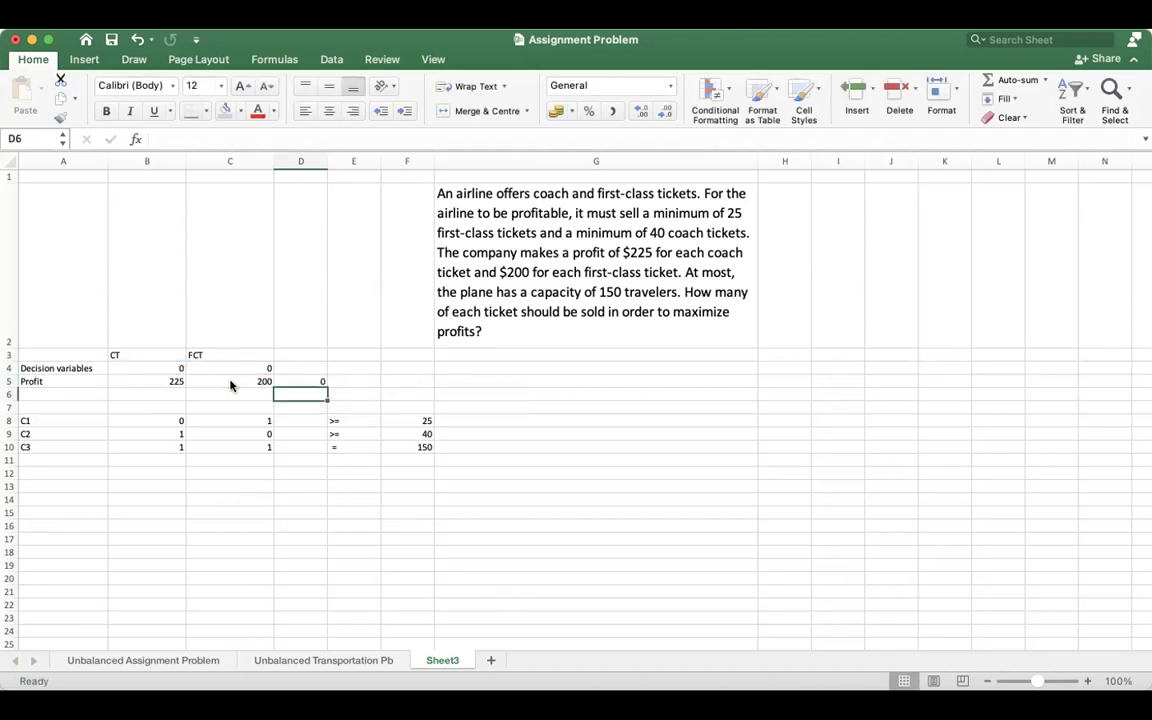
left_click(302, 381)
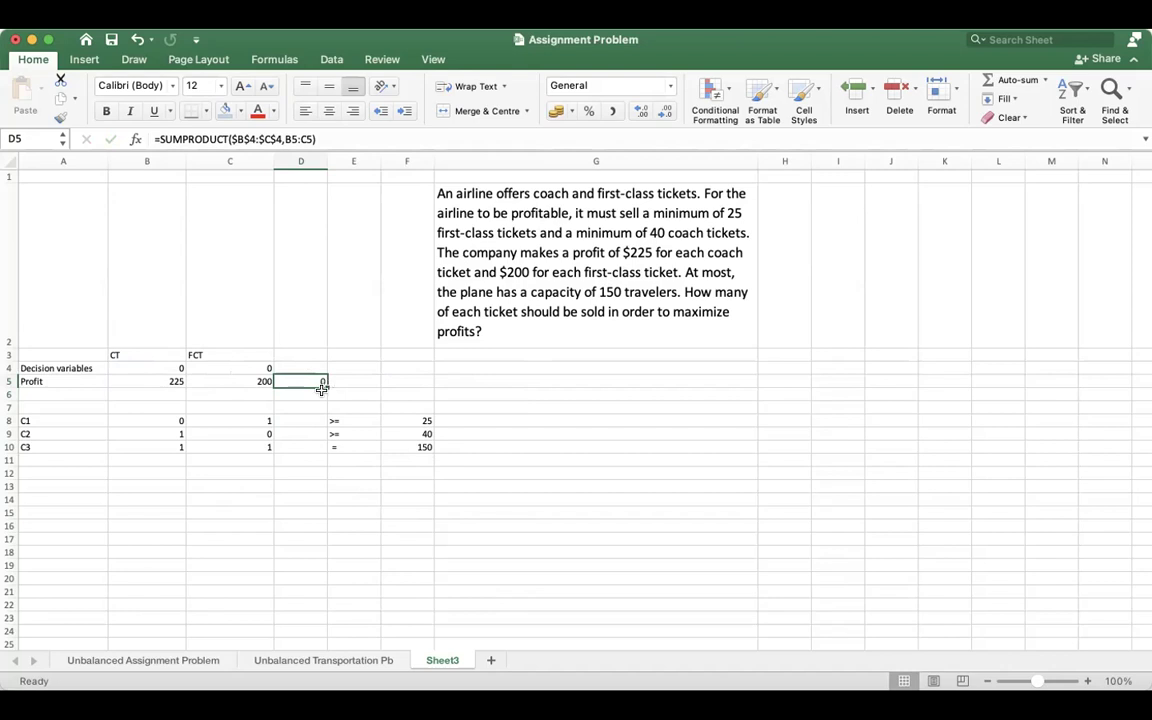
Fill the SUMPRODUCT formula from D5 down to D10, and clear the unneeded copies in D6:D7.
left_click_drag(324, 385, 314, 451)
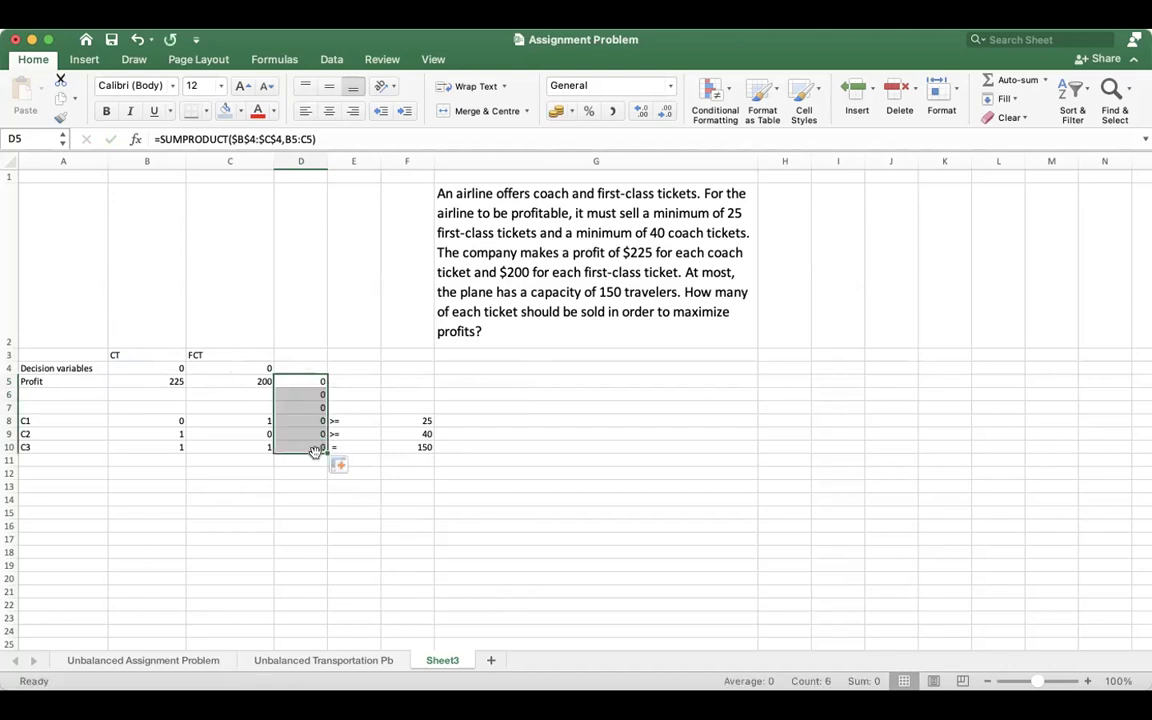
left_click(316, 470)
left_click_drag(308, 393, 308, 401)
key("Delete")
Label the constraint columns LHS in D7 and RHS in F7.
left_click(303, 405)
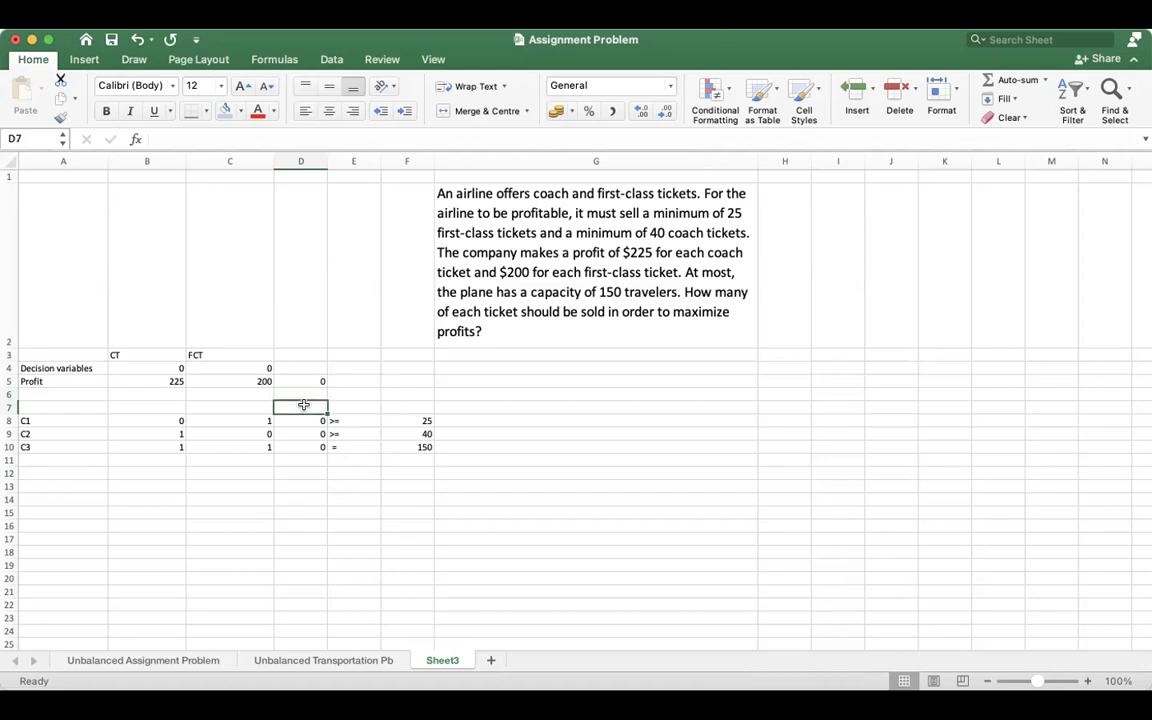
type("LHS")
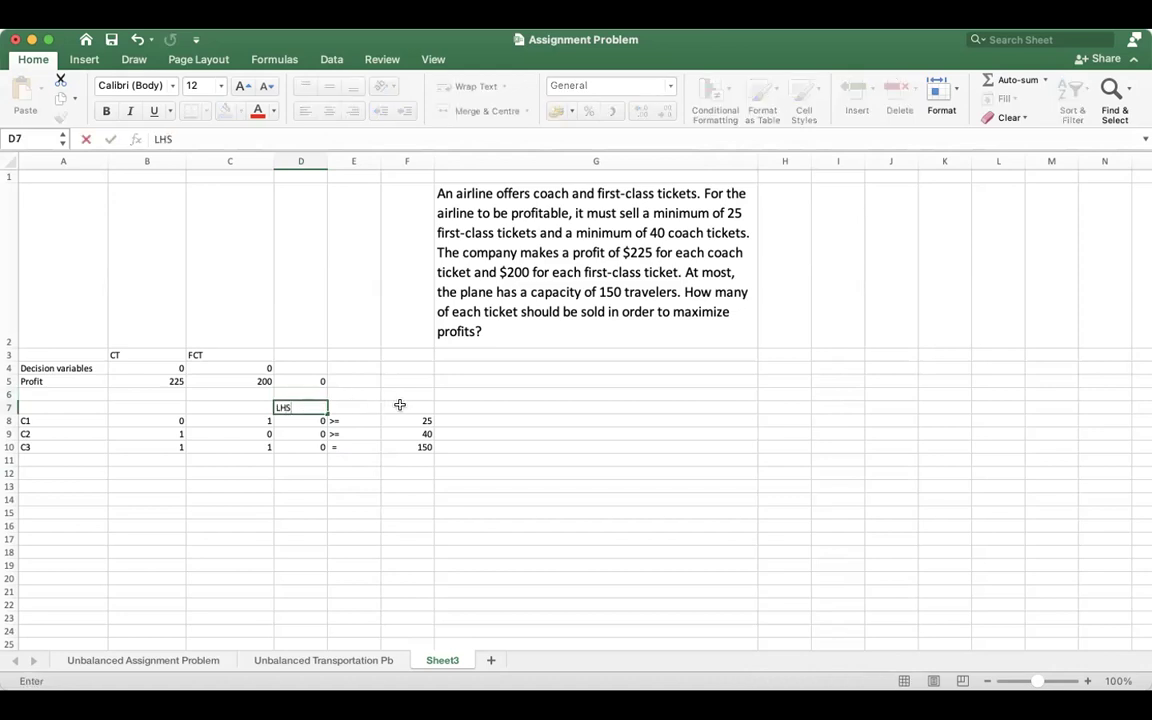
left_click(399, 405)
type("RHS")
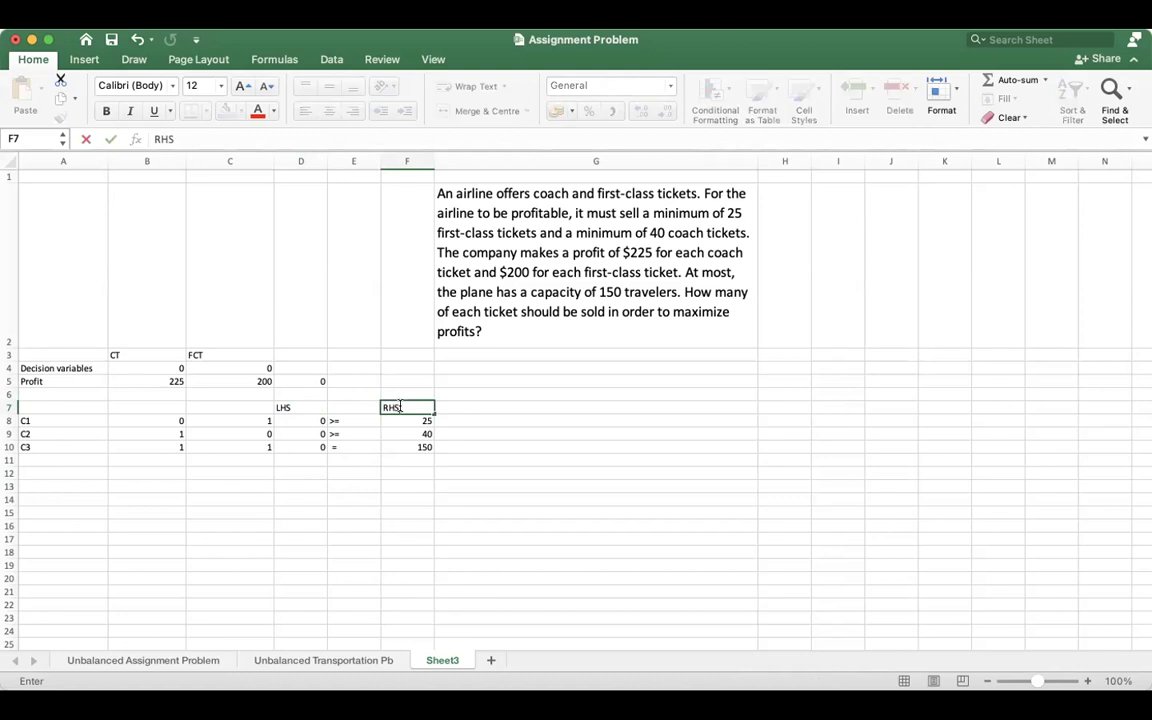
left_click(426, 473)
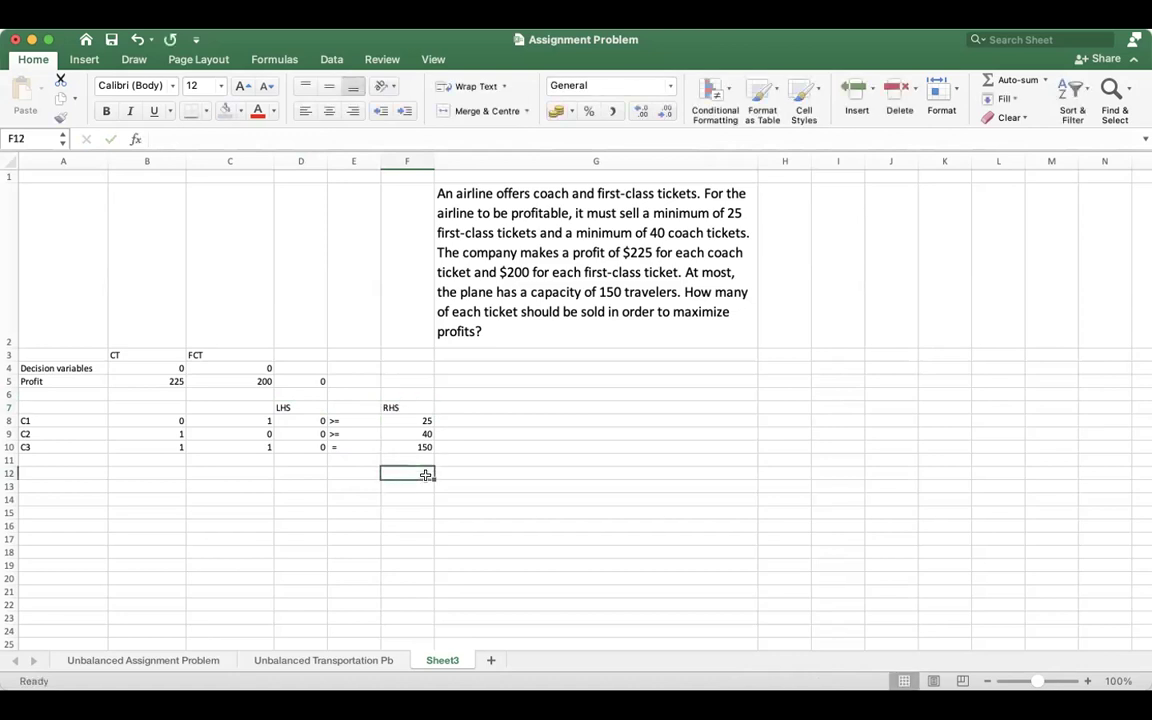
Start Solver with total profit in D5 as the objective and decision variables B4:C4 as the changing variable cells.
left_click(336, 61)
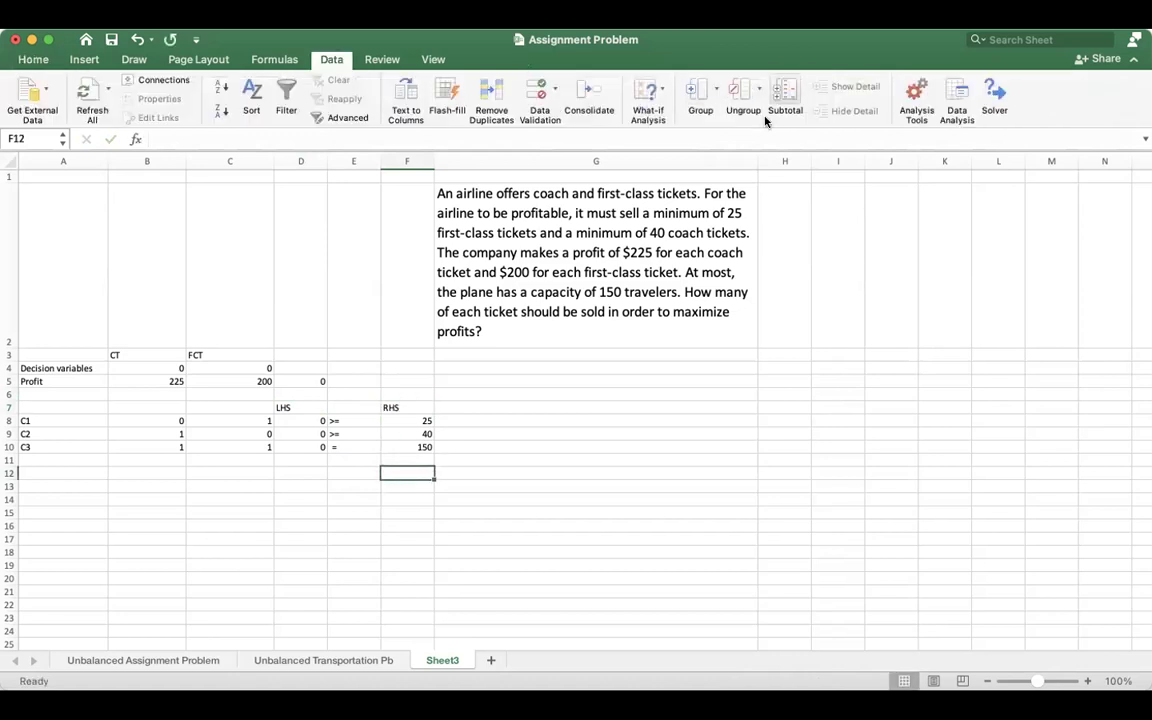
left_click(995, 95)
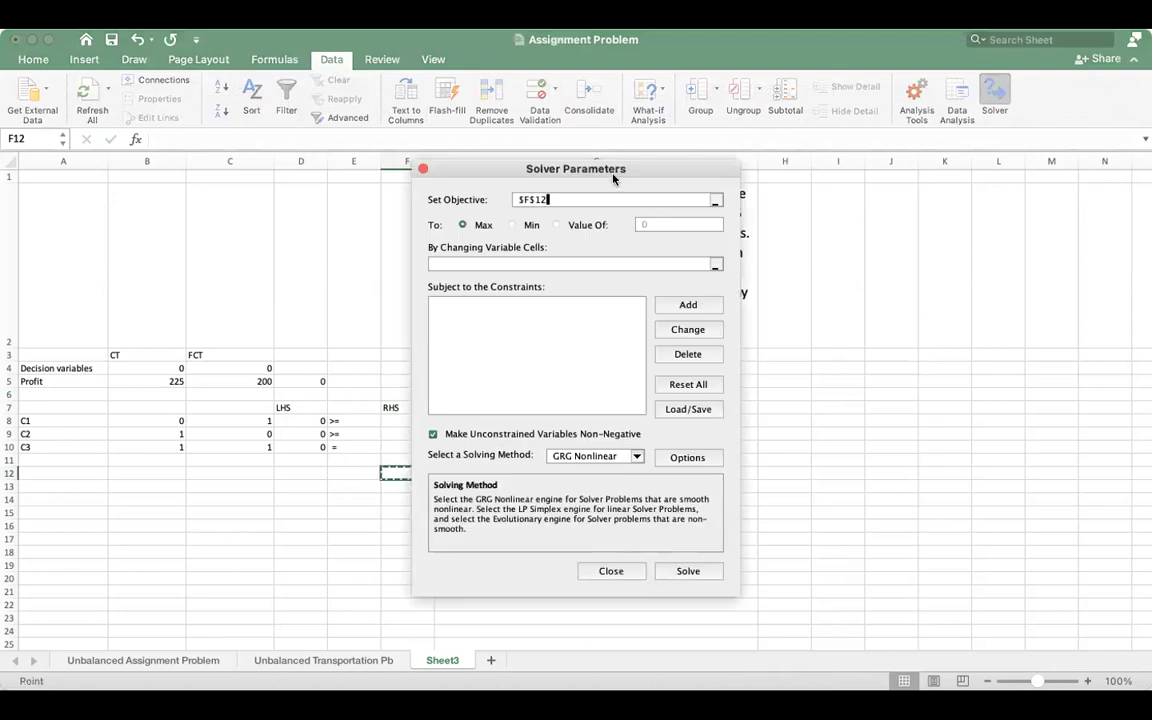
left_click_drag(630, 172, 872, 170)
left_click(830, 197)
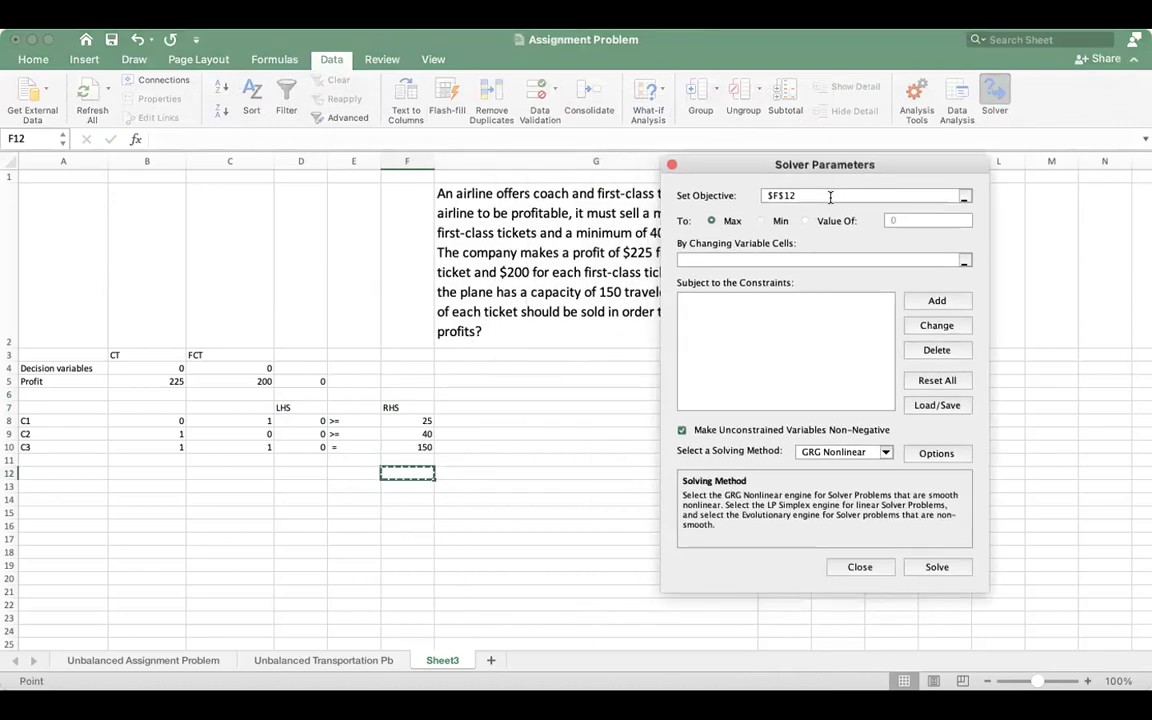
key("BackSpace")
key("BackSpace")
key("BackSpace")
key("BackSpace")
key("BackSpace")
left_click(310, 381)
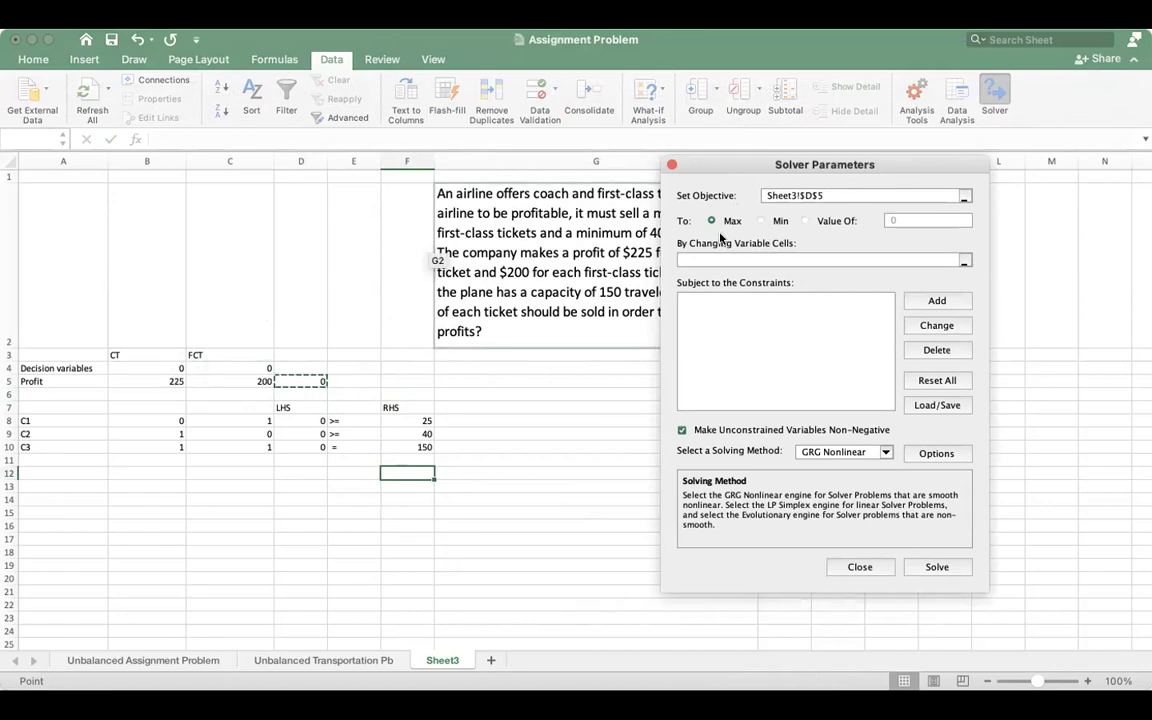
left_click(703, 260)
left_click_drag(130, 368, 243, 373)
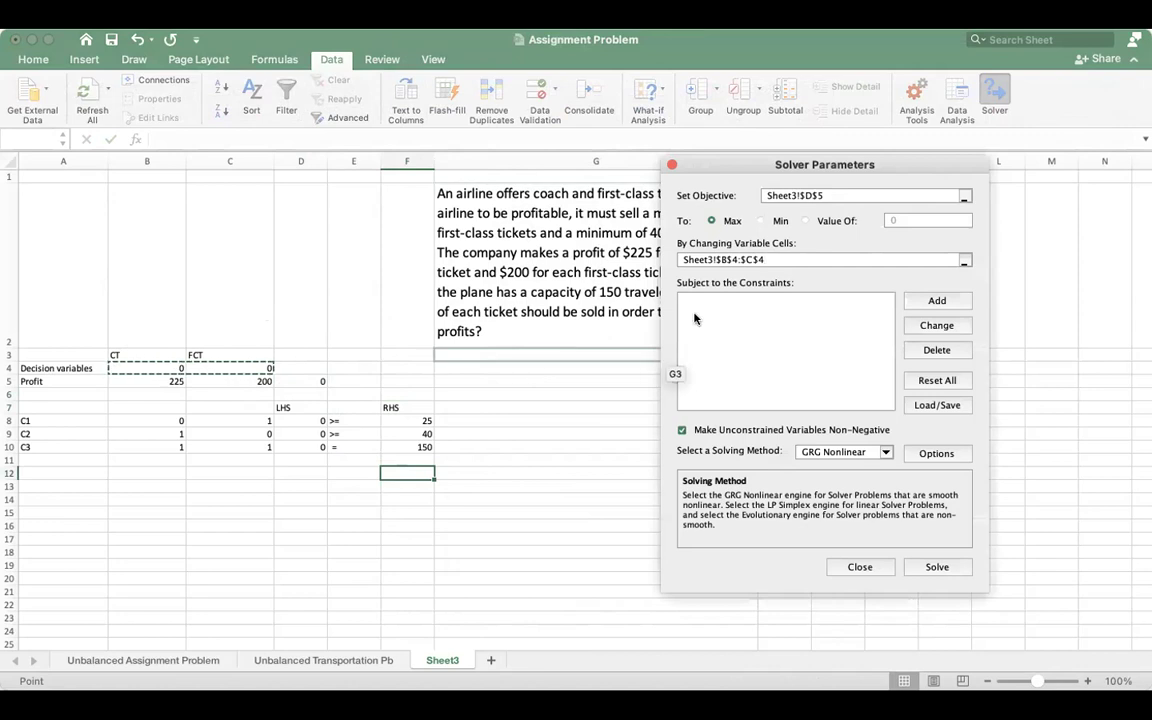
Add the Solver constraint D8:D9 >= F8:F9 for the minimum ticket sales.
left_click(936, 301)
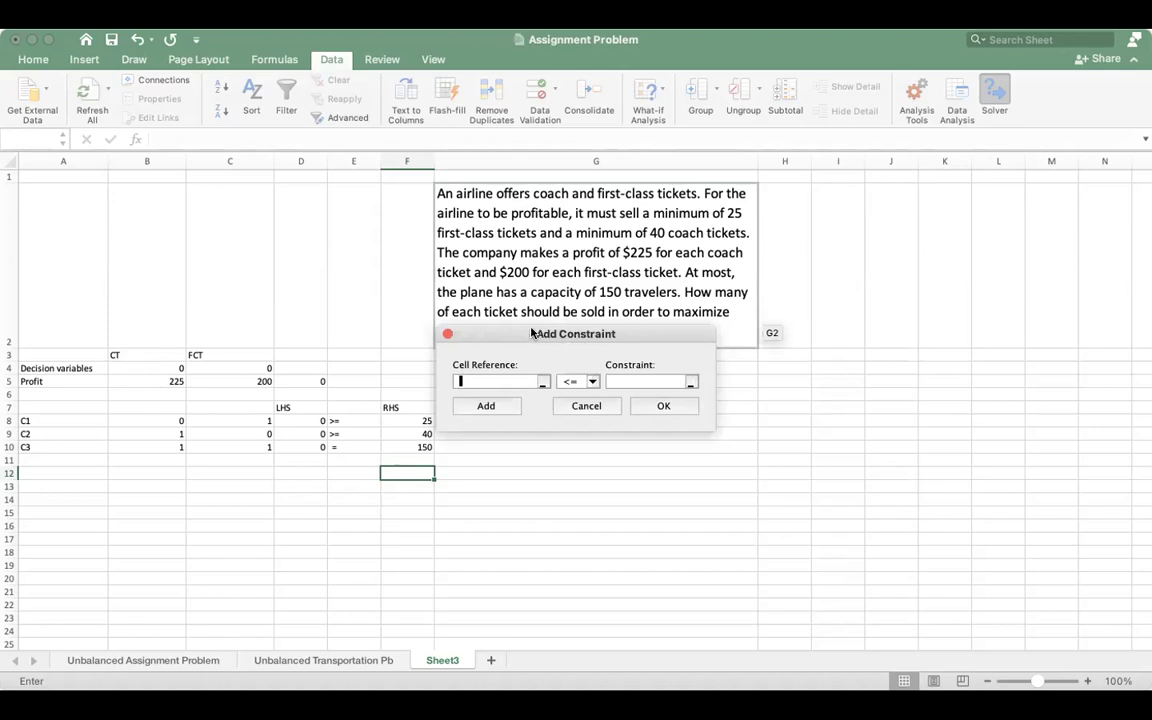
left_click_drag(531, 333, 743, 297)
left_click_drag(321, 424, 321, 437)
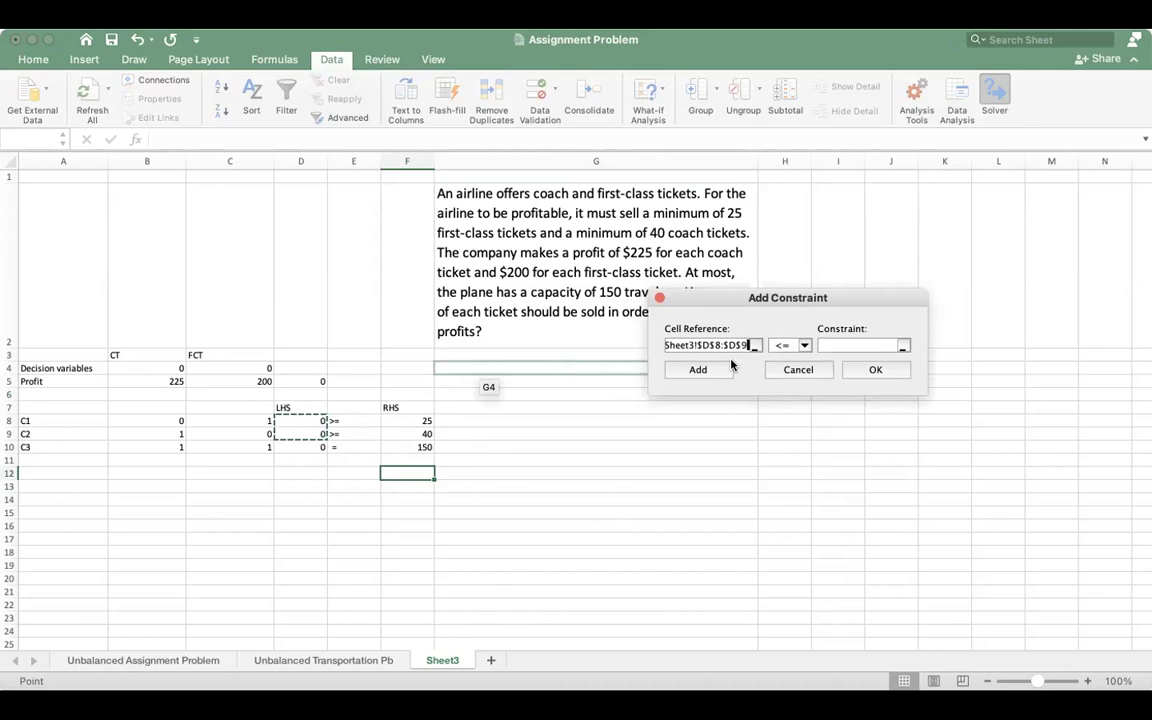
left_click(804, 345)
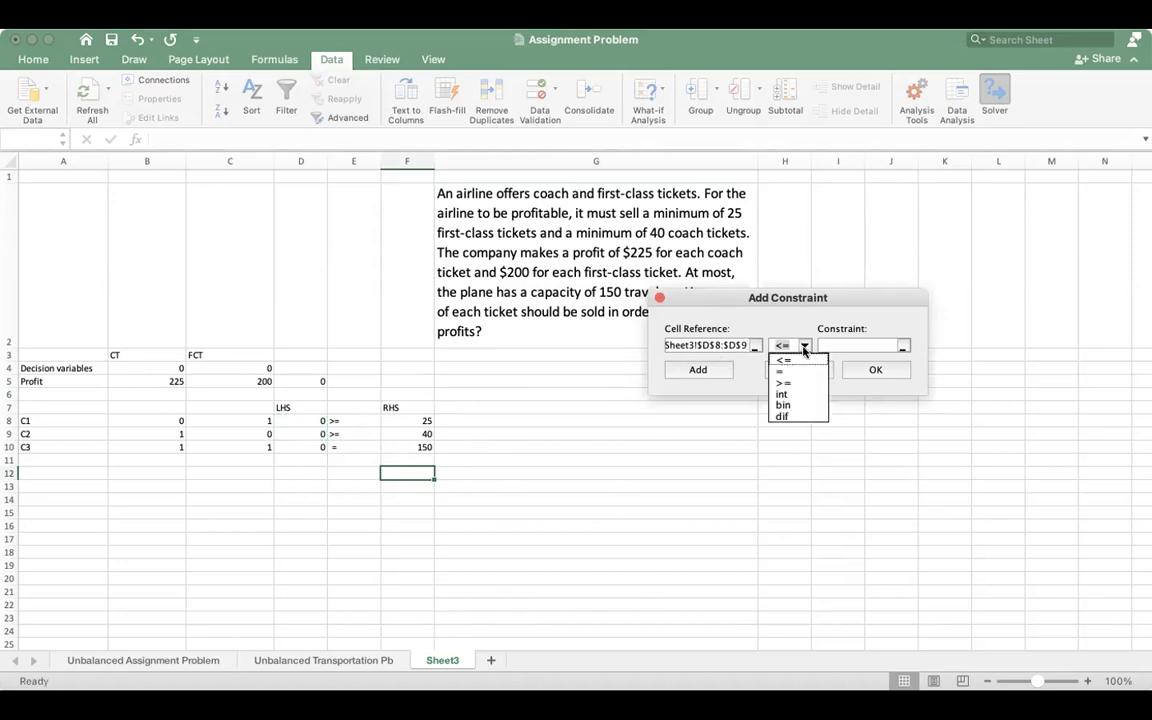
left_click(800, 383)
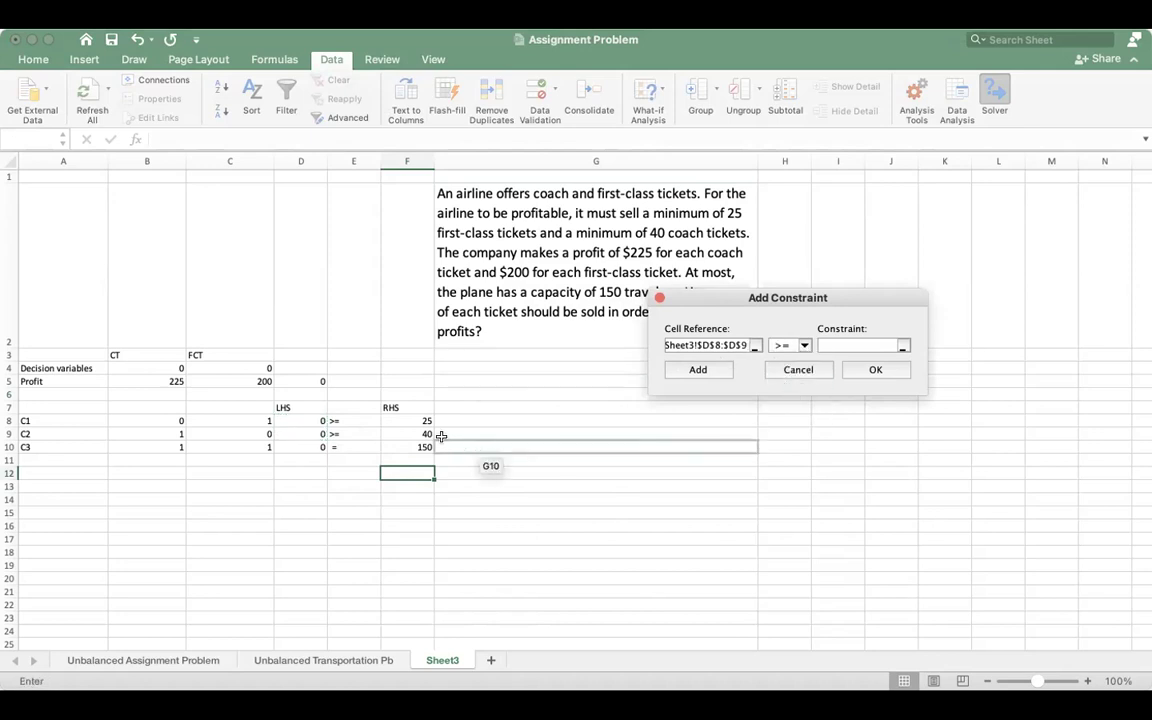
left_click_drag(424, 420, 430, 436)
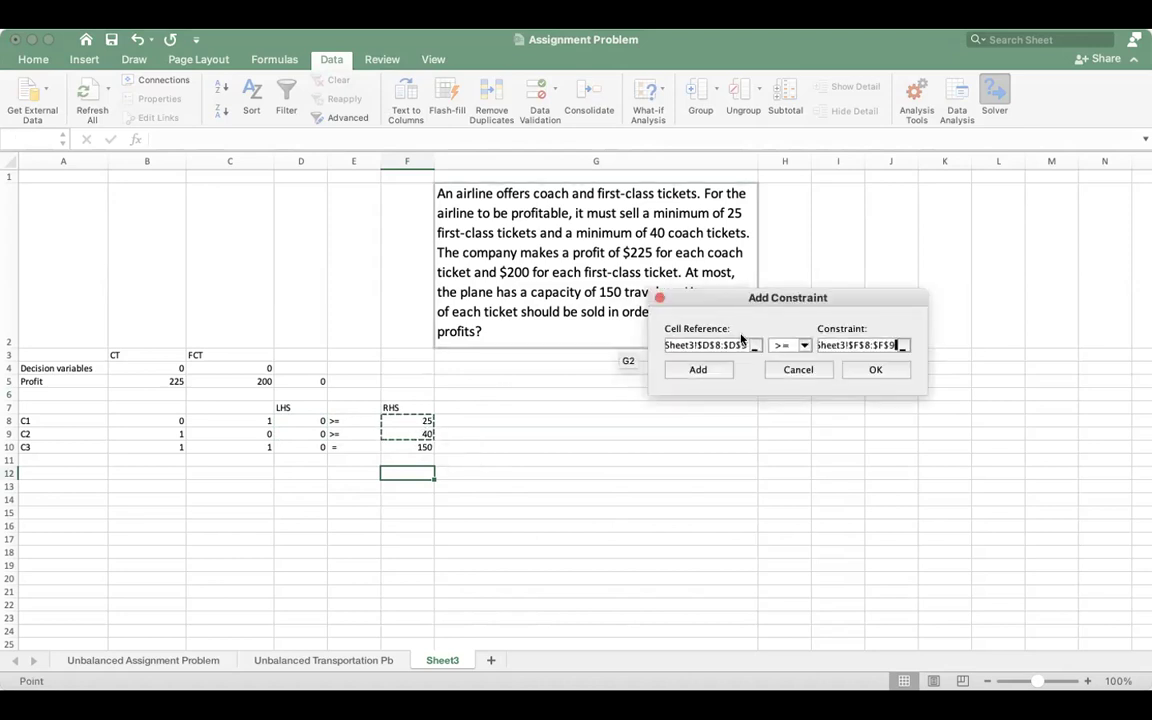
left_click(718, 373)
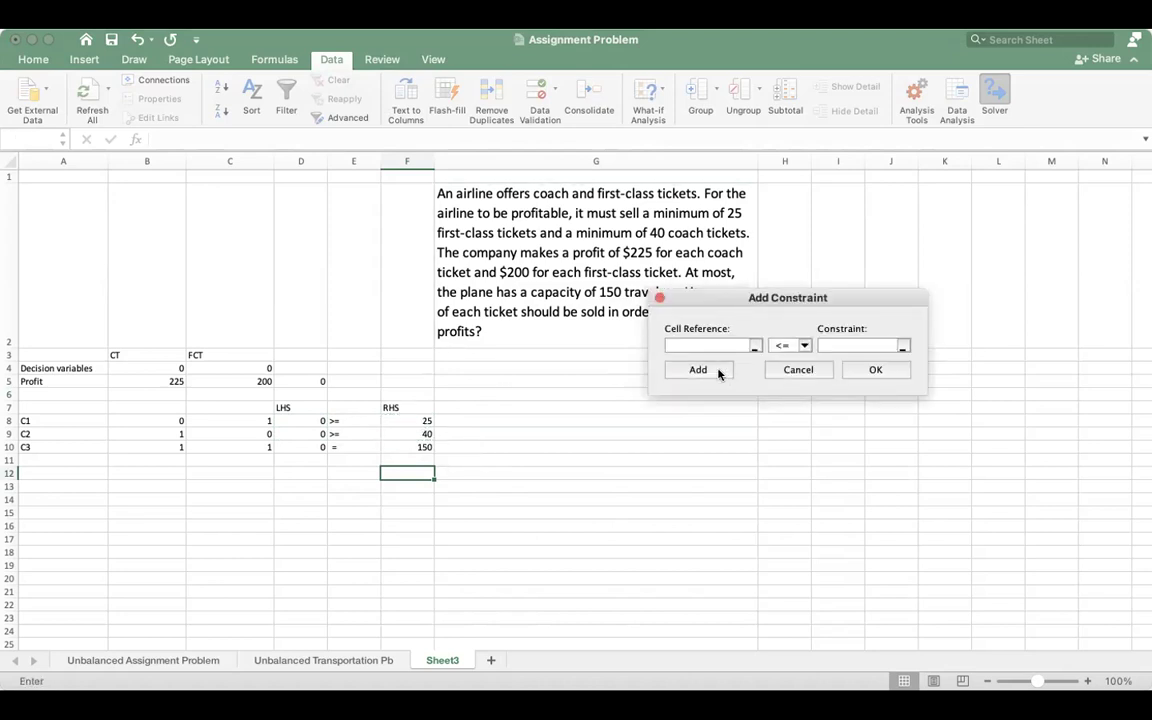
Add the Solver constraint D10 = F10 for the plane's capacity and finish adding constraints.
left_click(318, 447)
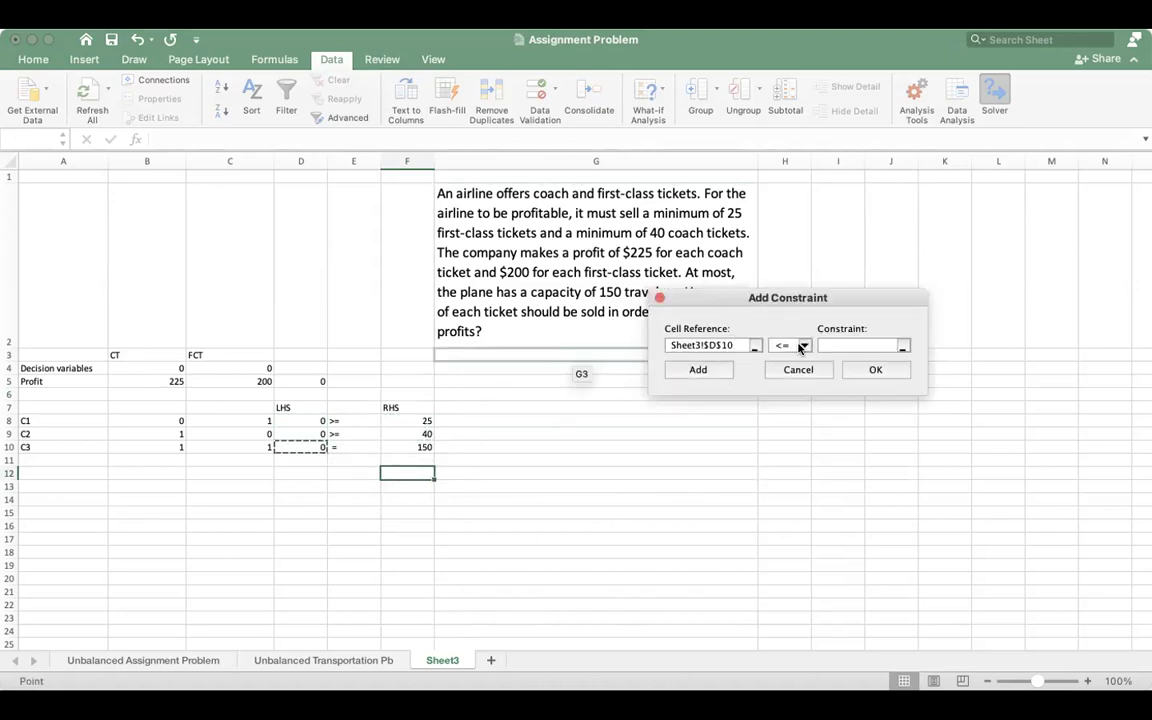
left_click(801, 347)
left_click(795, 371)
left_click(833, 347)
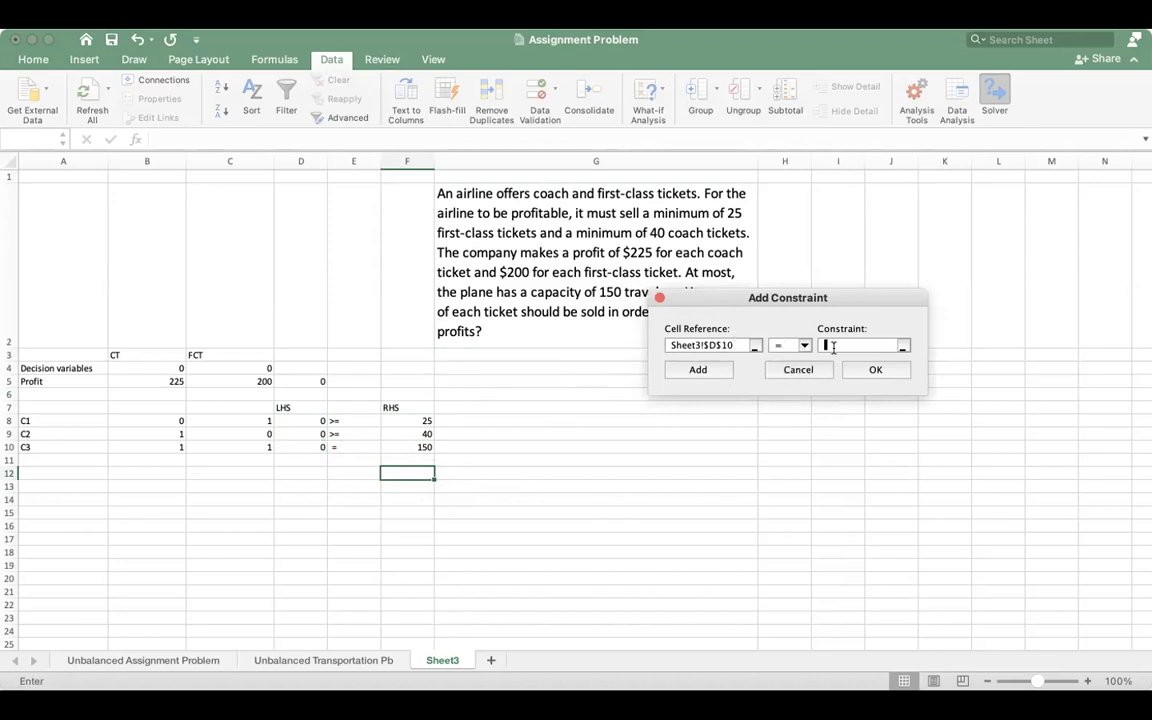
left_click(415, 447)
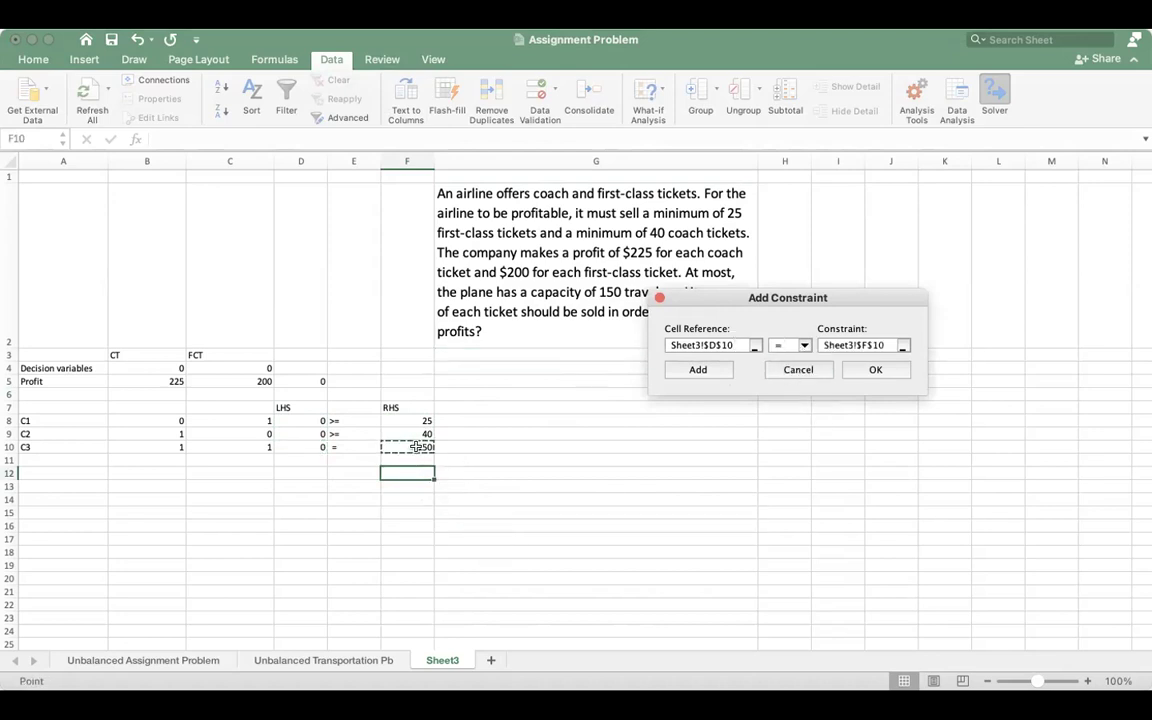
left_click(874, 369)
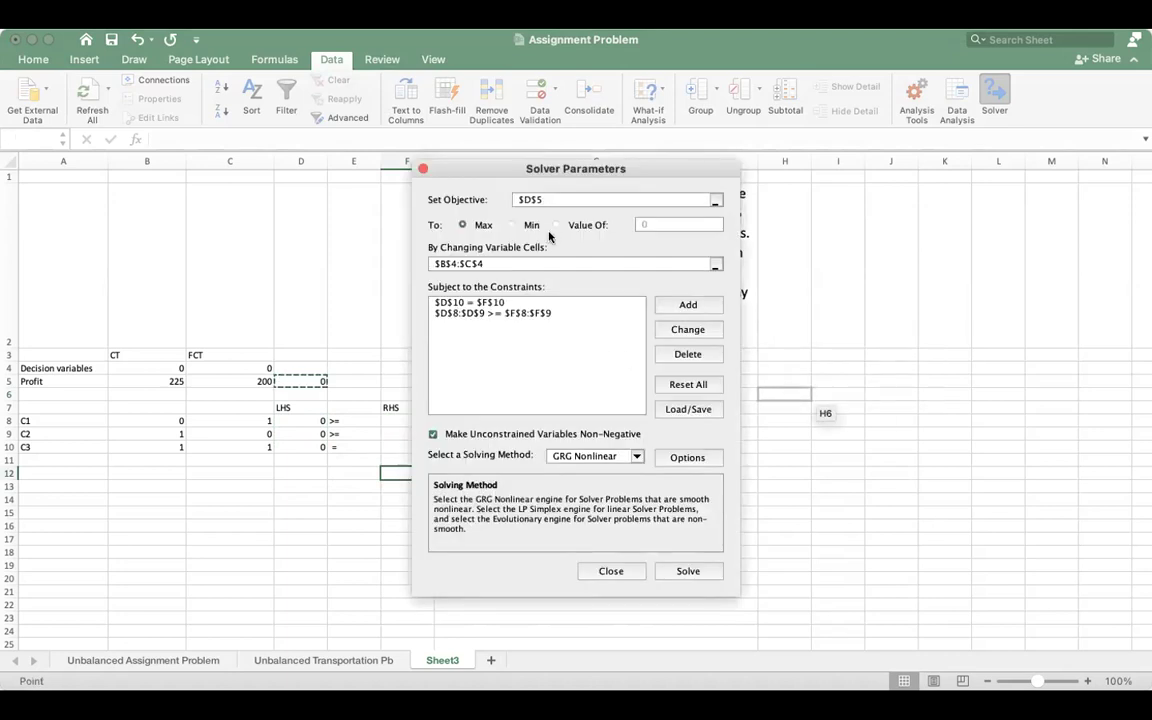
Set the solving method to Simplex LP, solve the model and keep the Solver solution.
left_click_drag(498, 168, 686, 168)
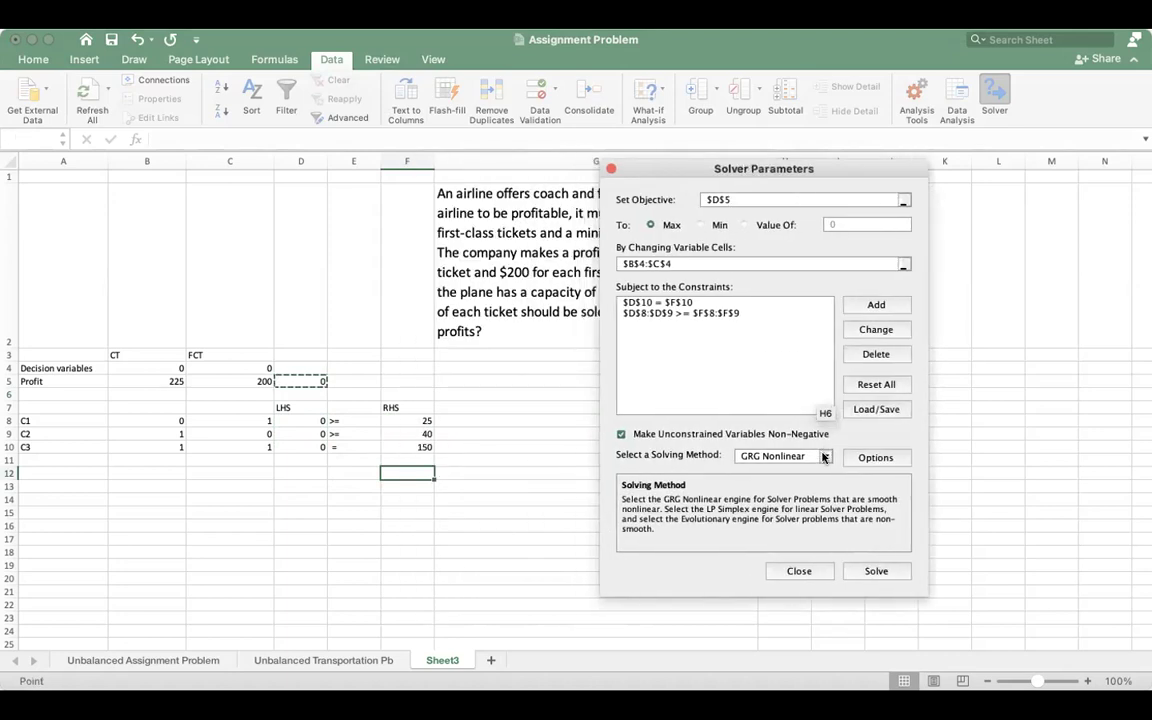
left_click(785, 456)
left_click(770, 481)
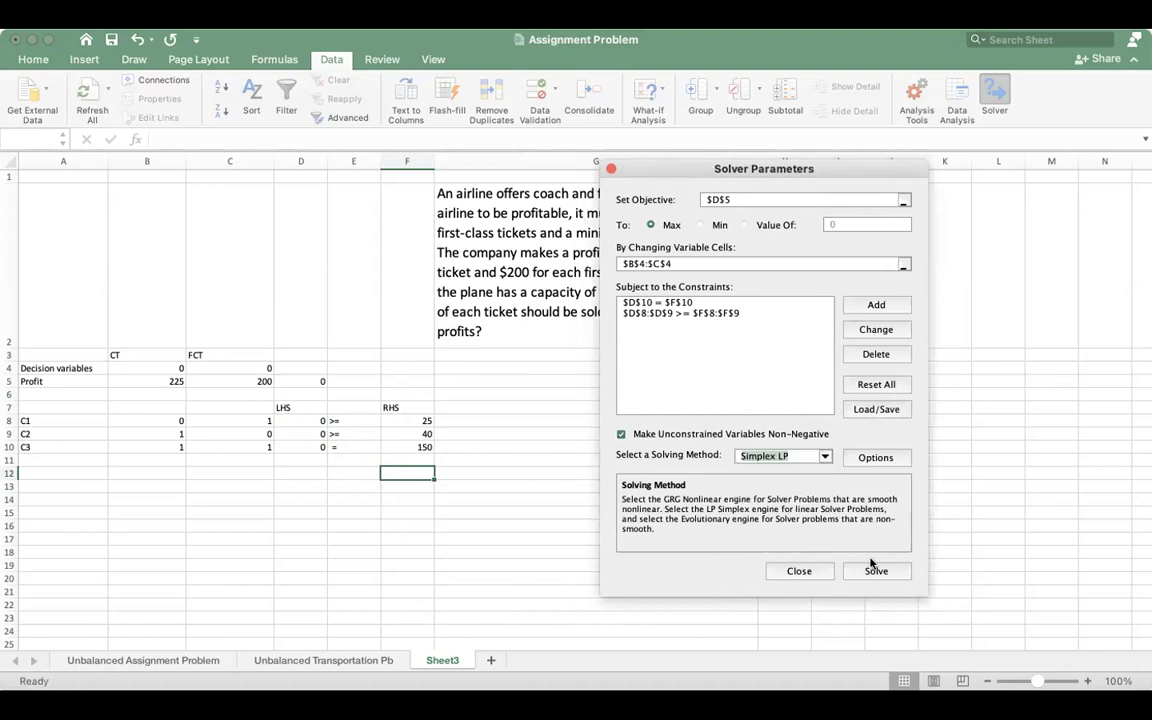
left_click(876, 571)
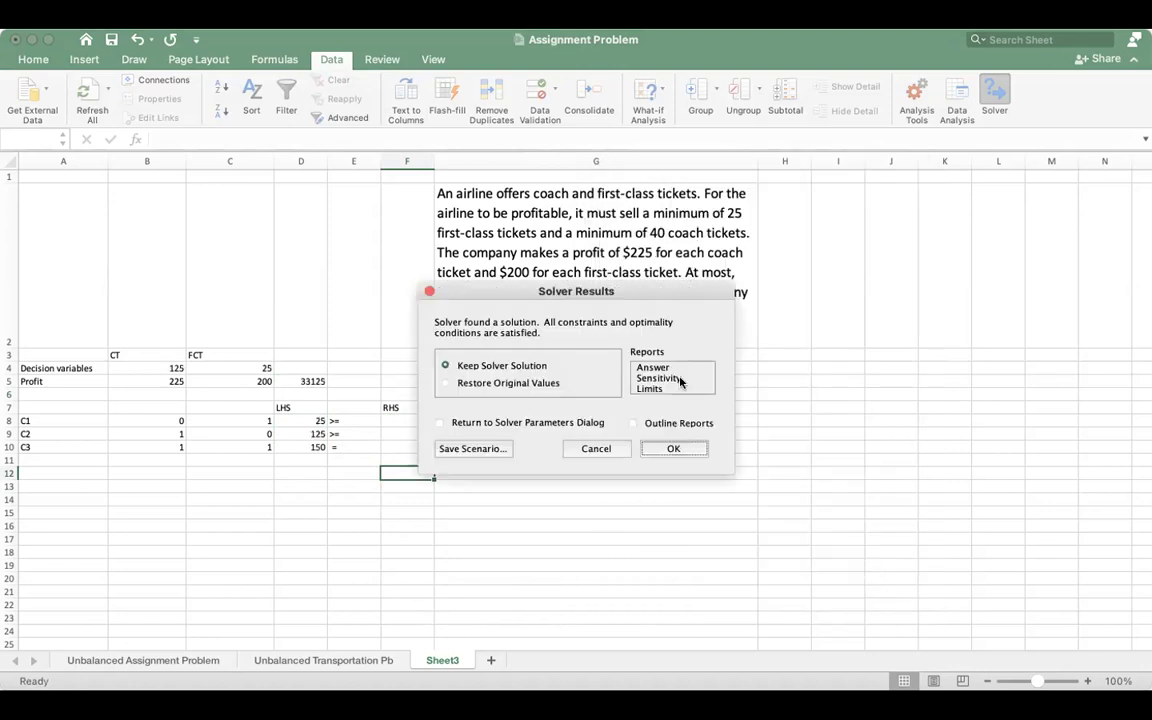
left_click(673, 449)
left_click(246, 499)
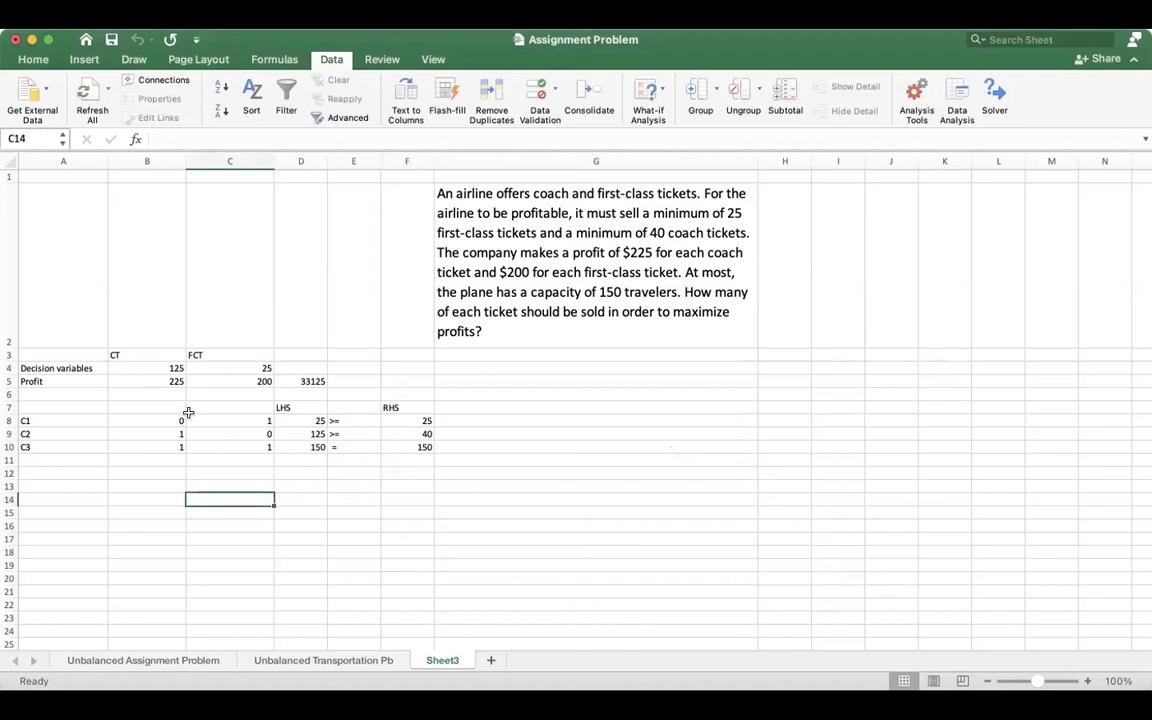